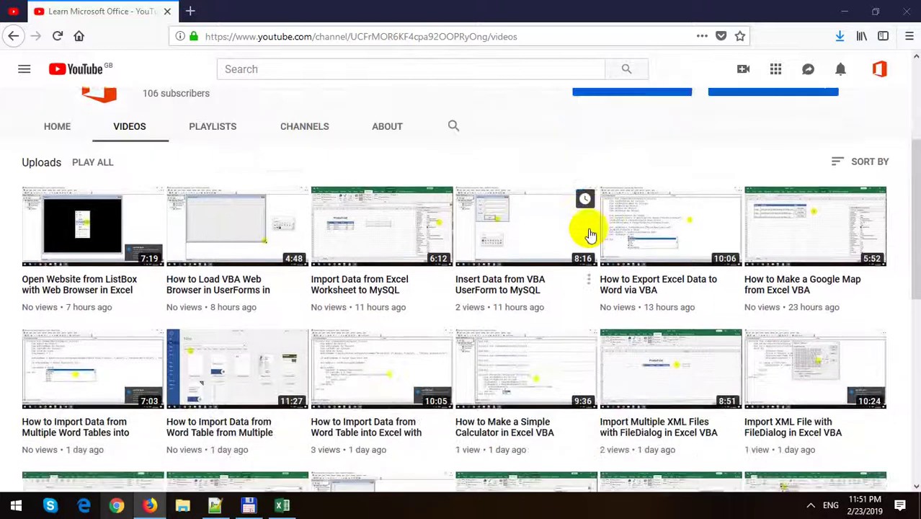
Start a new blank Excel workbook.
scroll(587, 232, down, 1)
scroll(588, 232, down, 1)
scroll(591, 232, down, 2)
scroll(597, 233, down, 1)
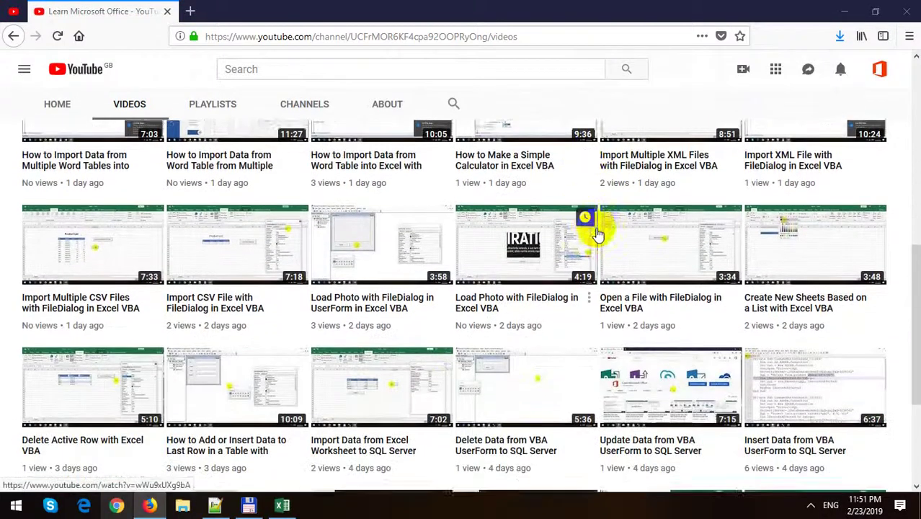
scroll(609, 230, down, 1)
scroll(616, 232, down, 1)
scroll(617, 231, down, 1)
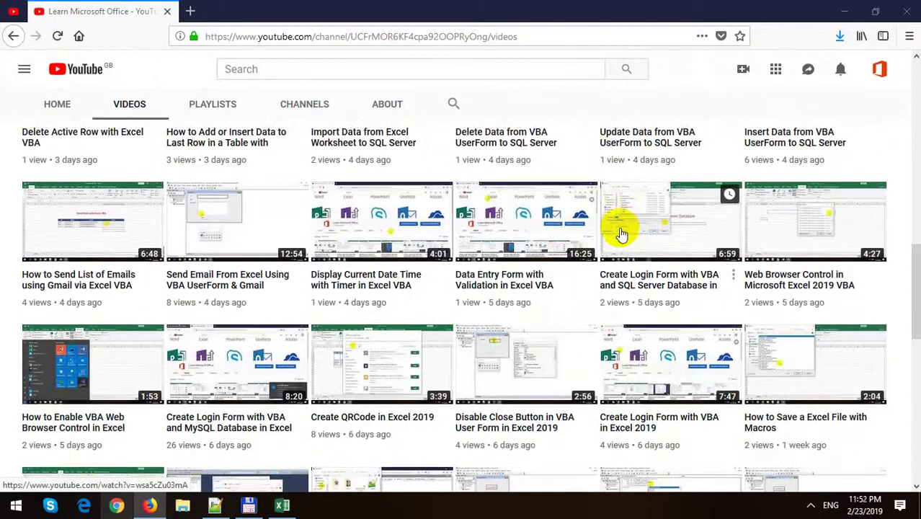
scroll(616, 231, down, 1)
scroll(610, 228, down, 1)
scroll(608, 231, down, 1)
scroll(607, 231, down, 1)
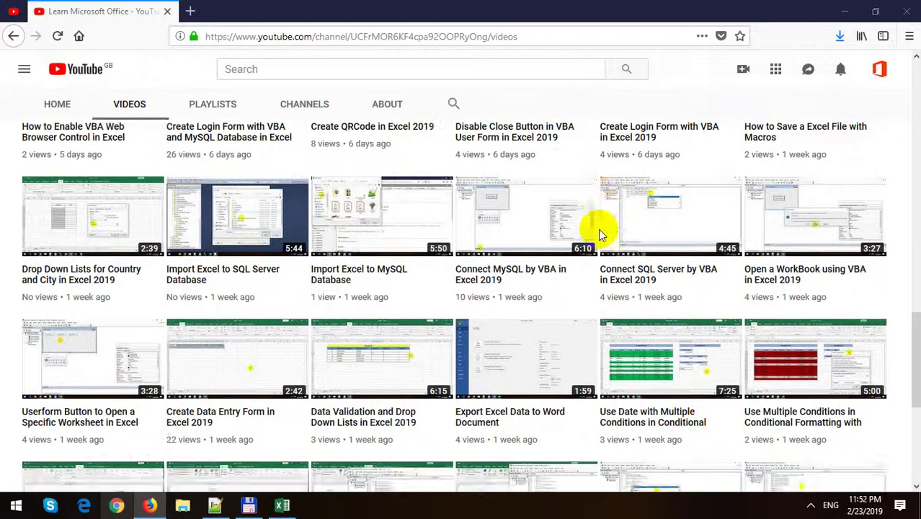
scroll(596, 226, down, 1)
scroll(592, 232, down, 1)
scroll(596, 237, down, 1)
scroll(597, 238, down, 1)
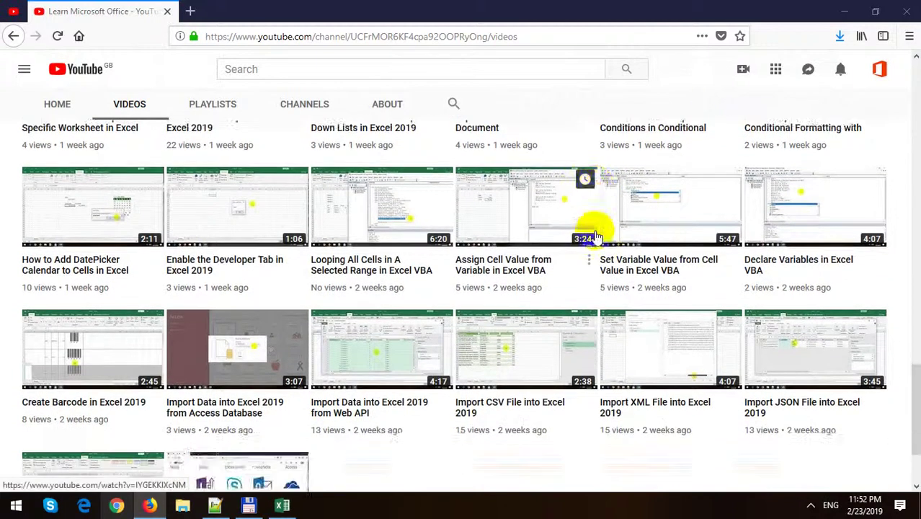
scroll(596, 238, down, 1)
scroll(596, 238, up, 1)
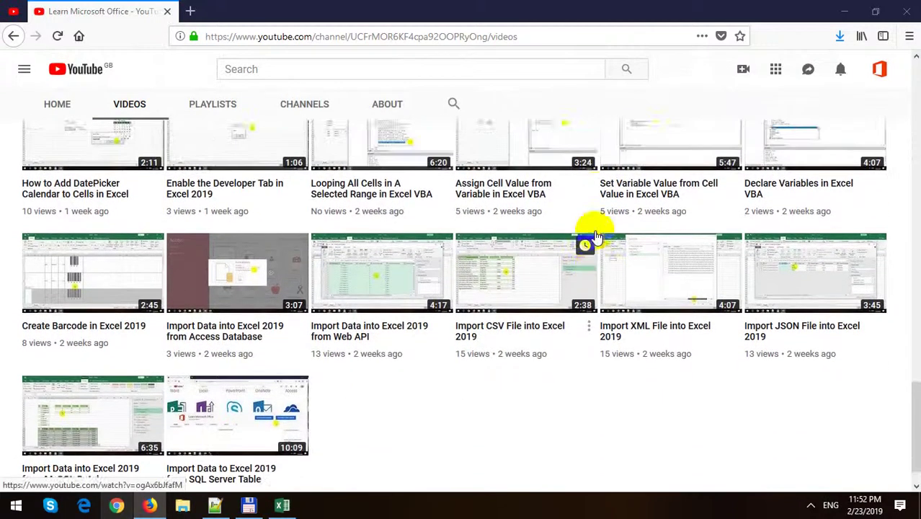
scroll(597, 237, up, 1)
scroll(597, 238, up, 1)
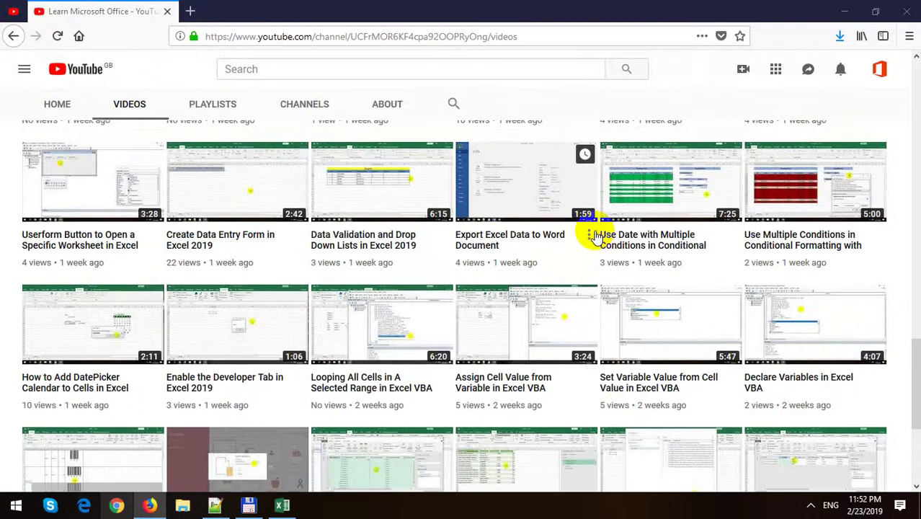
scroll(596, 238, up, 3)
scroll(597, 238, up, 1)
scroll(596, 238, up, 2)
scroll(597, 238, up, 1)
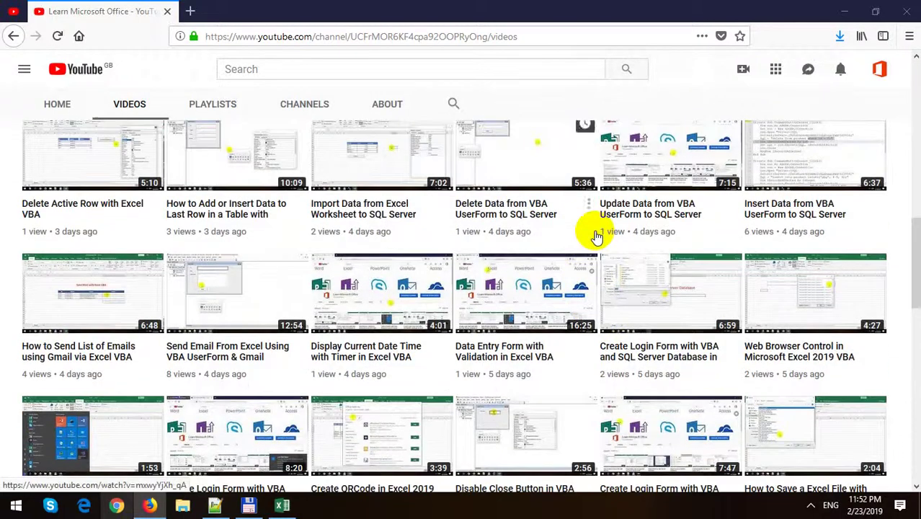
scroll(596, 238, up, 2)
scroll(597, 238, up, 2)
scroll(597, 237, up, 1)
scroll(596, 238, up, 1)
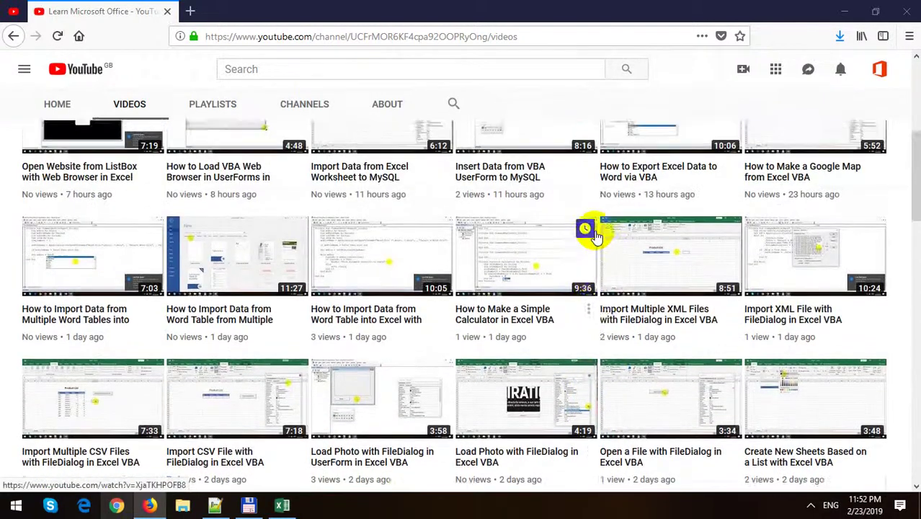
scroll(597, 238, up, 3)
scroll(590, 236, up, 1)
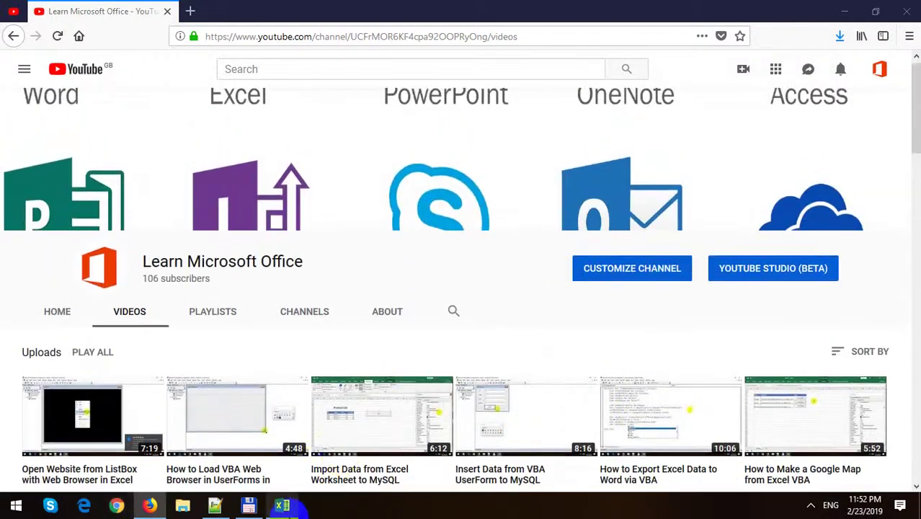
mouse_move(282, 505)
click(284, 464)
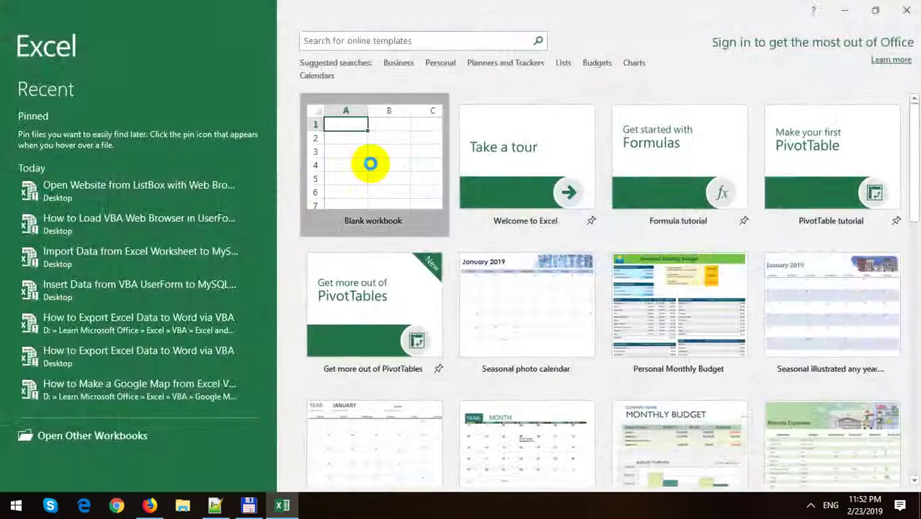
click(366, 161)
click(284, 199)
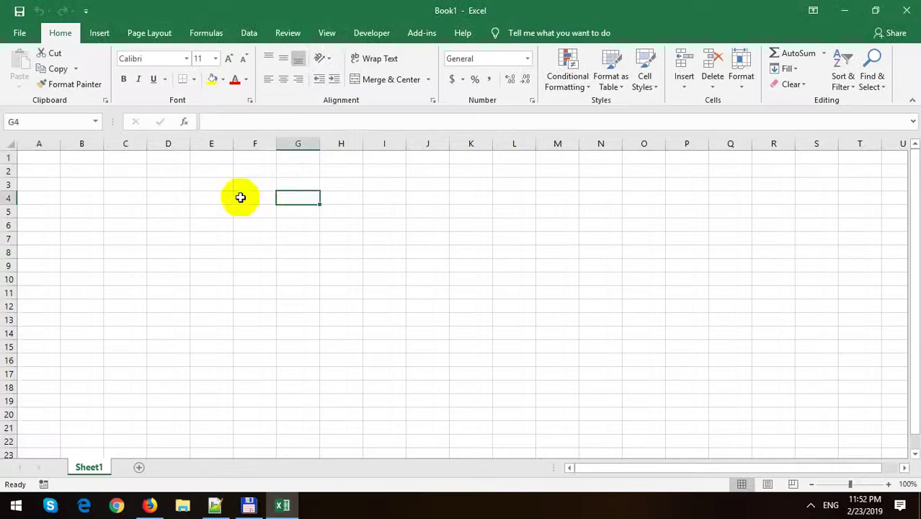
Enter the 'File Names' header in C3 and widen column C to fit it.
click(137, 184)
text(Fi)
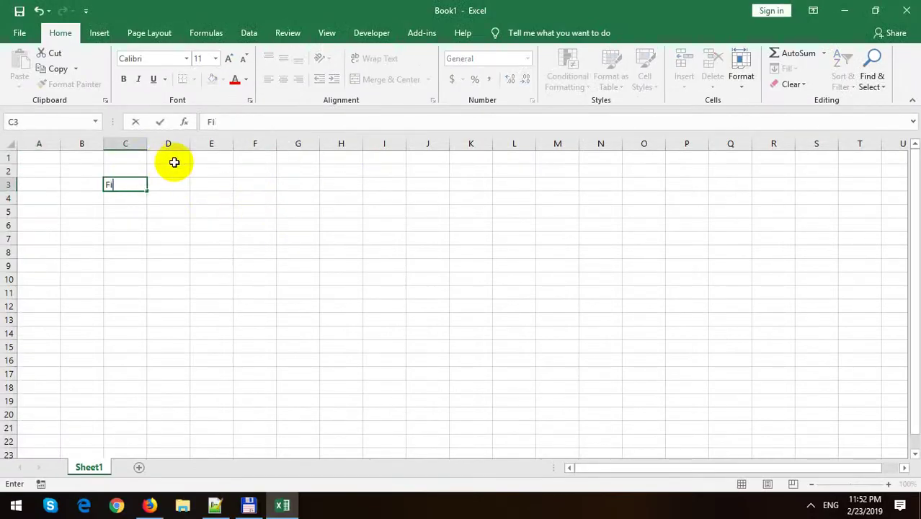
text(le Names)
key(Return)
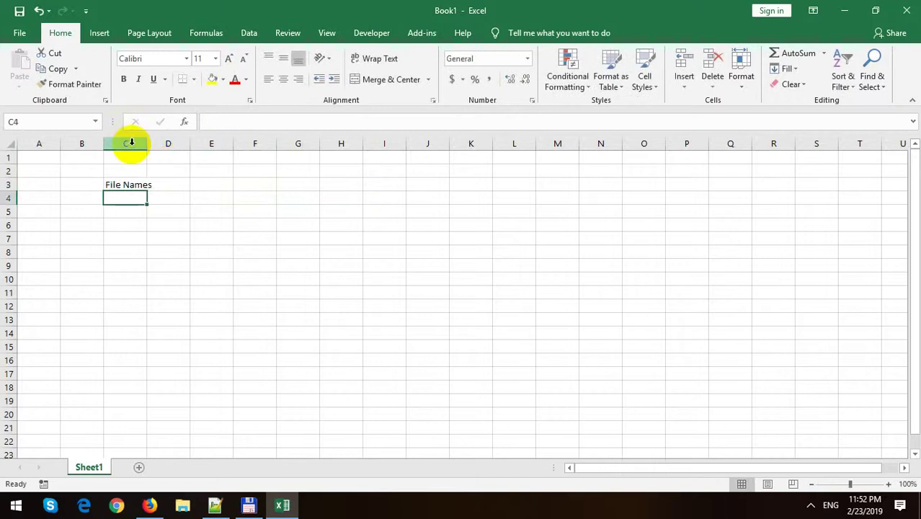
drag(147, 144, 247, 144)
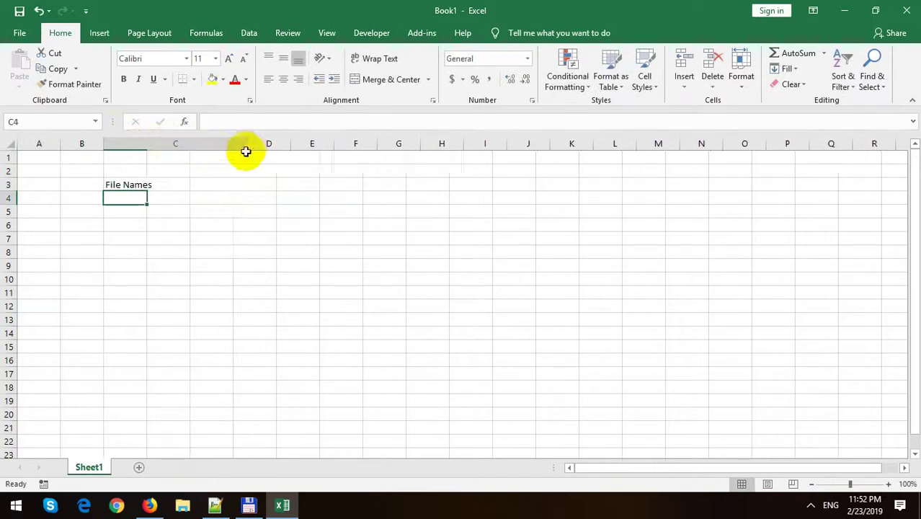
Give the C3 header a blue fill and white font colour.
click(176, 185)
click(224, 80)
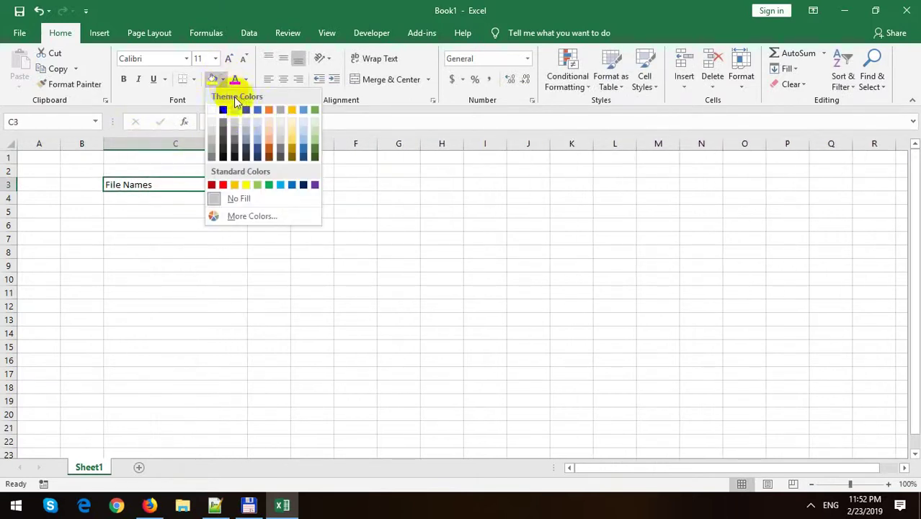
click(256, 112)
click(246, 79)
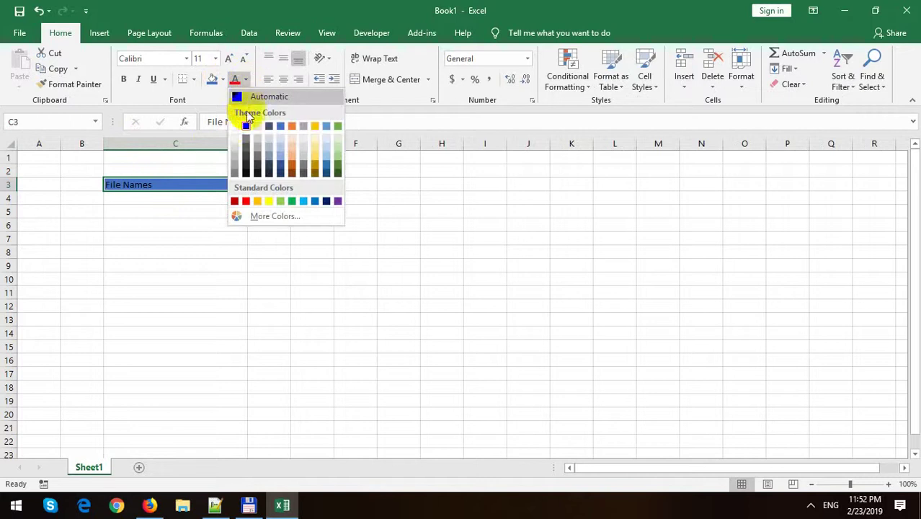
click(231, 130)
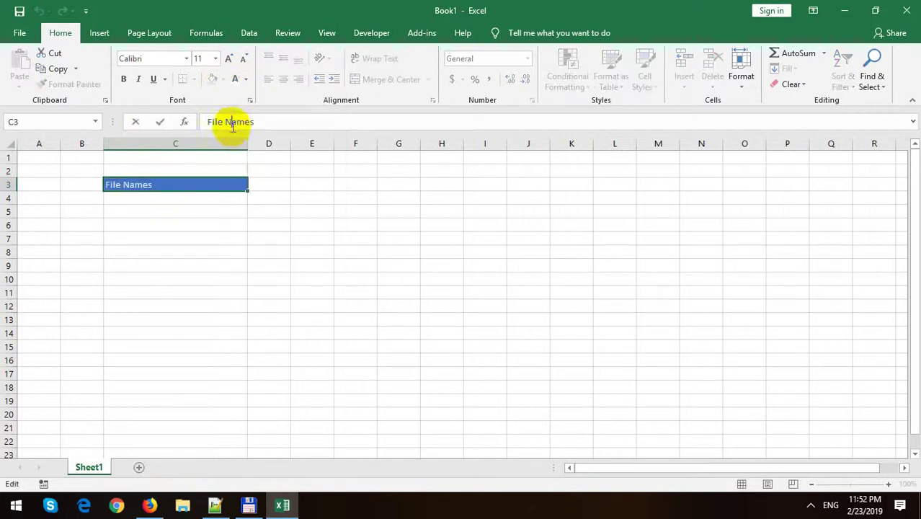
click(226, 120)
click(173, 211)
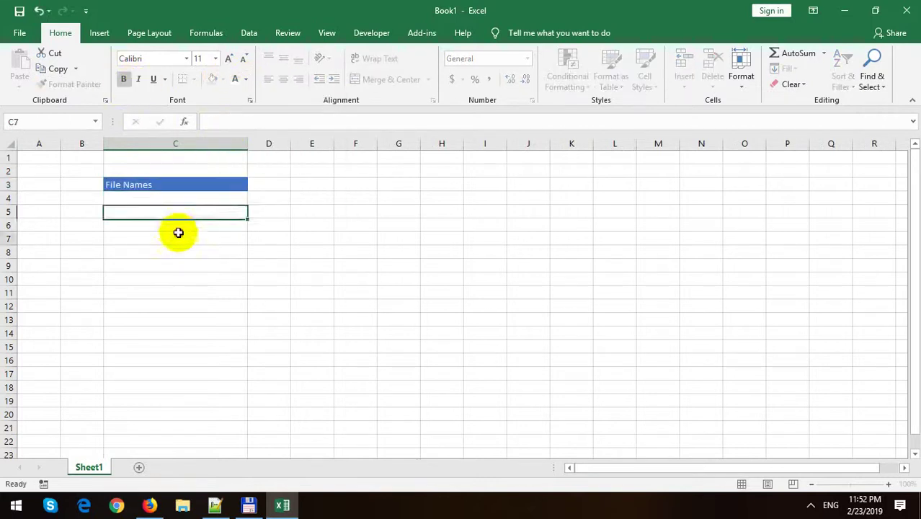
Name cell C4 FileNamesRange using the Name Box.
click(179, 234)
click(167, 198)
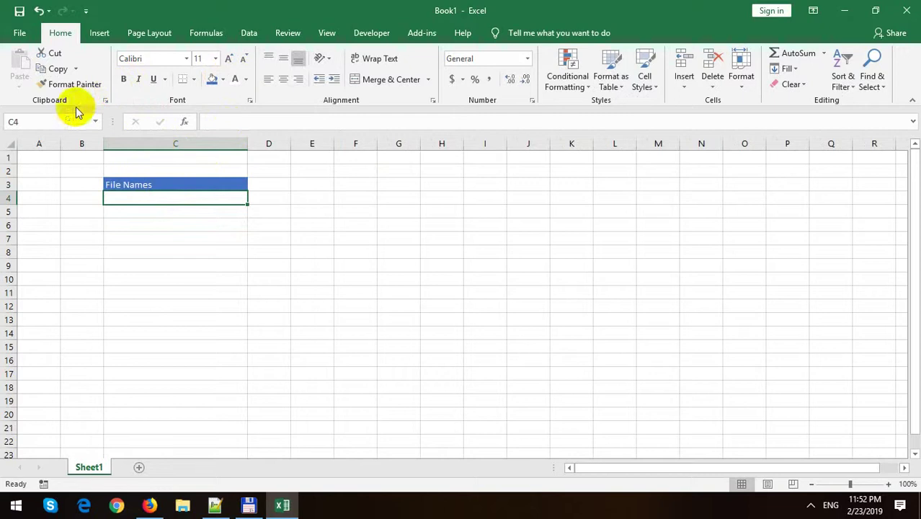
click(58, 123)
text(FileNamesRange)
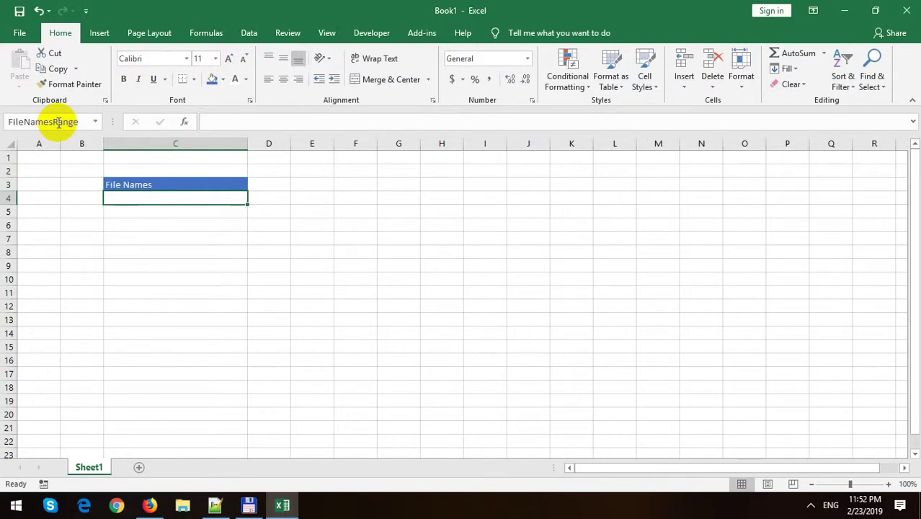
Make the 'File Names' header bold.
click(163, 186)
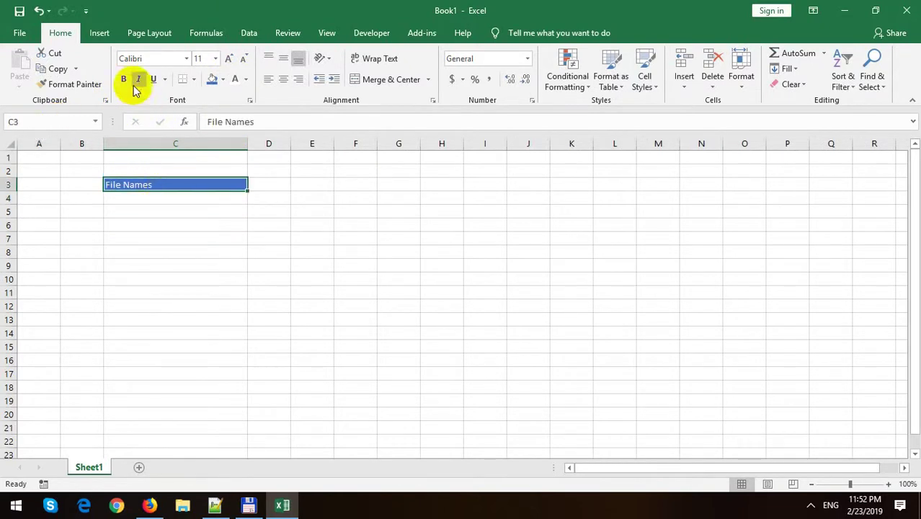
click(252, 211)
click(207, 200)
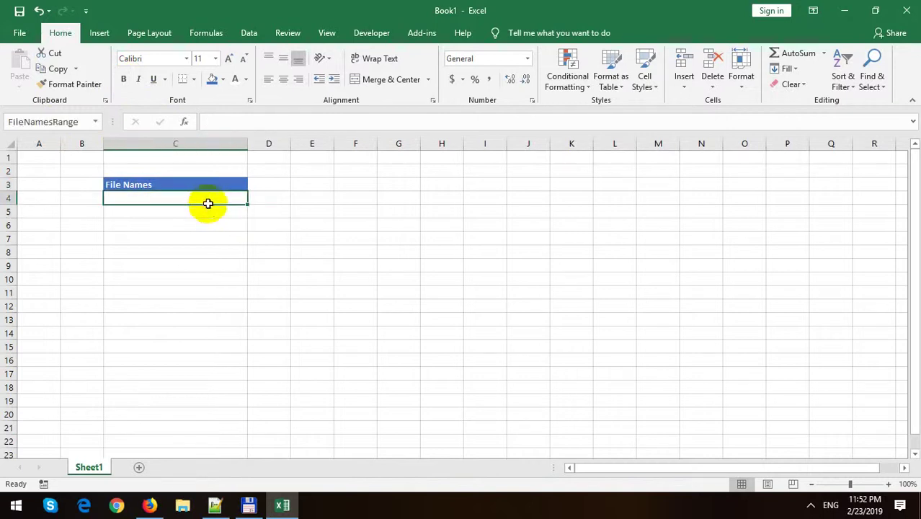
click(354, 185)
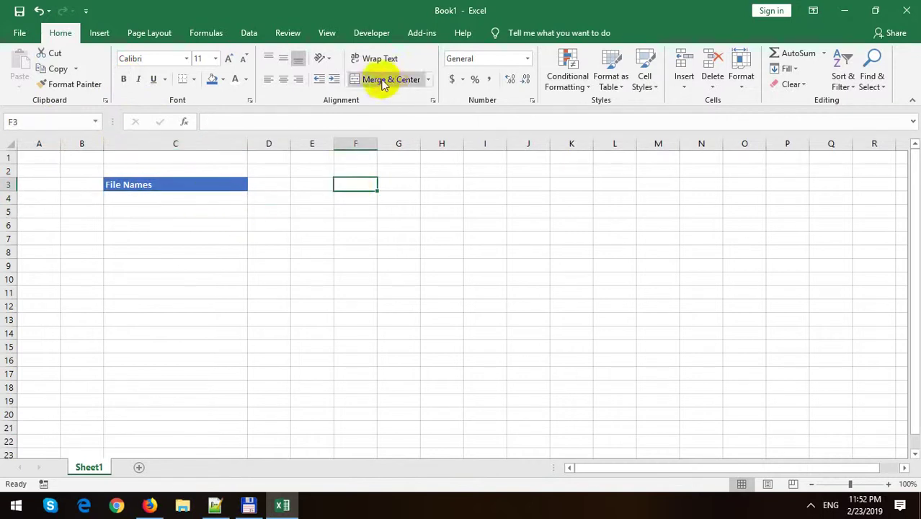
Draw an ActiveX command button over E3:H4 from the Developer tab and open its Properties.
click(371, 33)
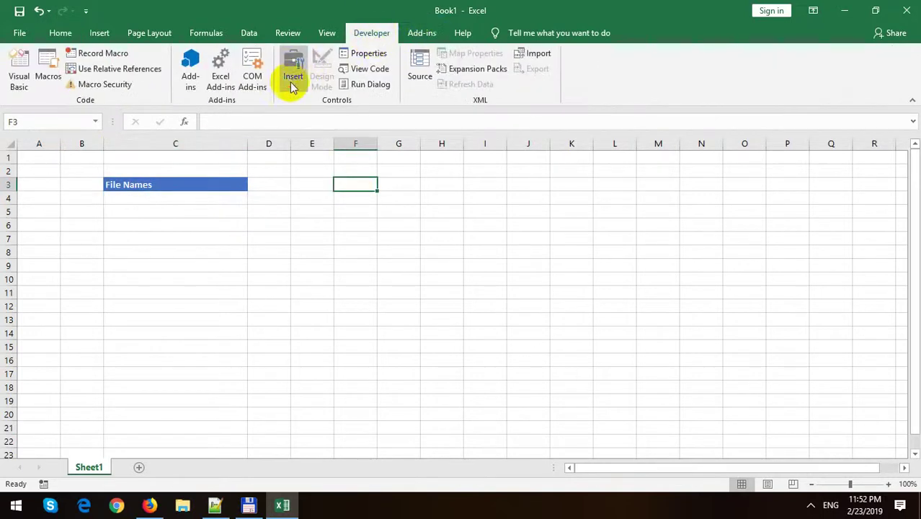
click(292, 86)
click(294, 158)
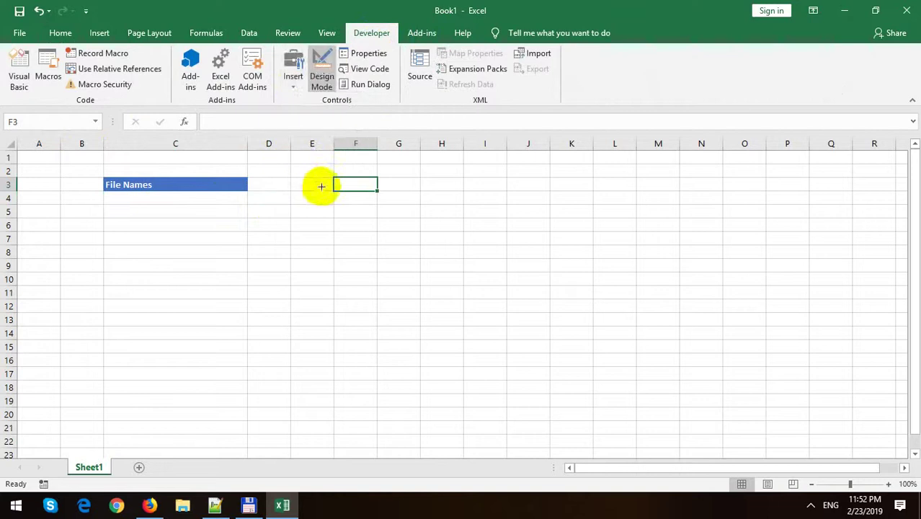
drag(317, 183, 465, 204)
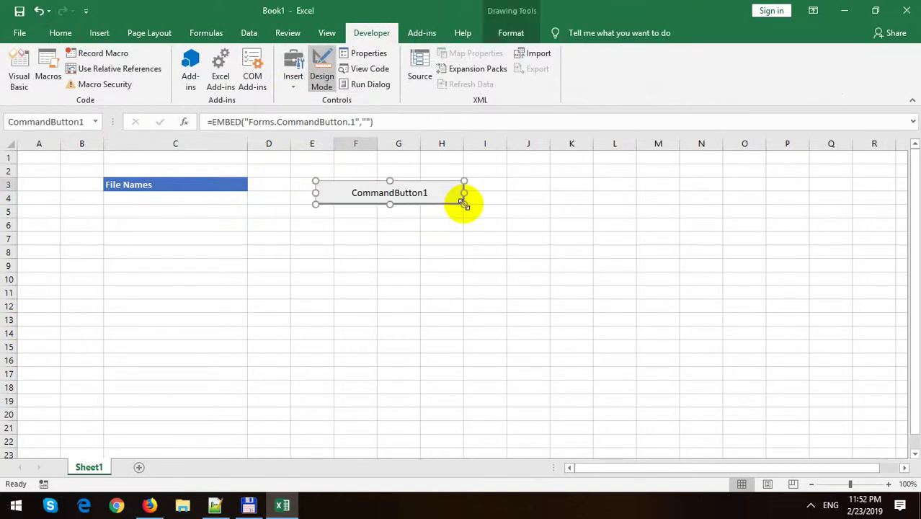
right_click(423, 196)
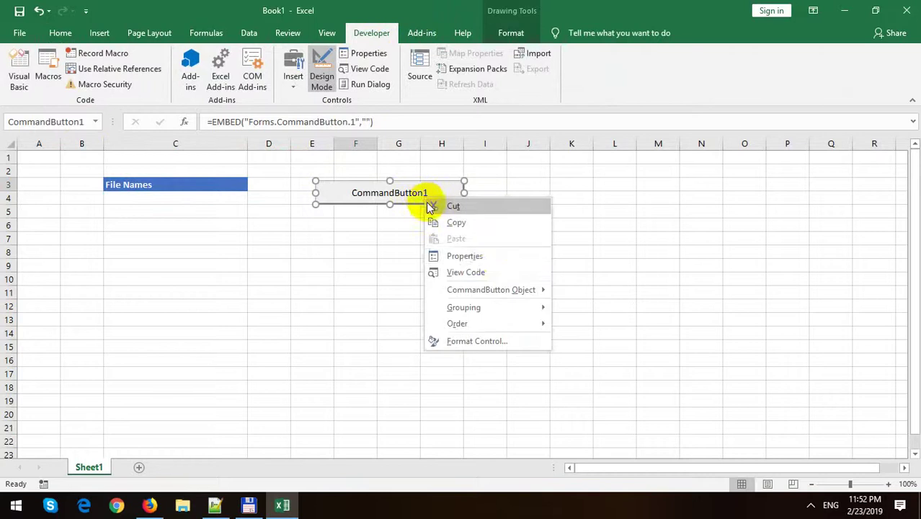
click(498, 258)
Name the button CommandButtonListAllFiles and type a new caption for it.
click(839, 167)
text(CommandButtonListAllFiles)
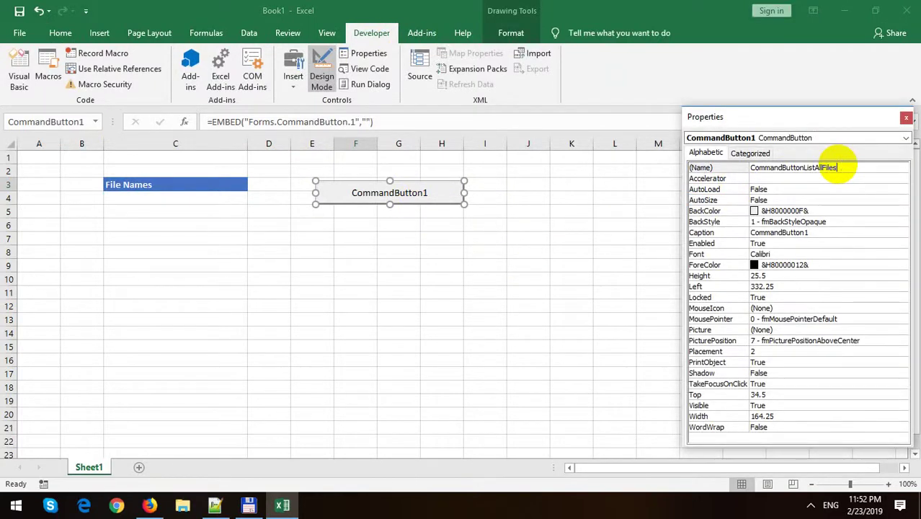
key(Return)
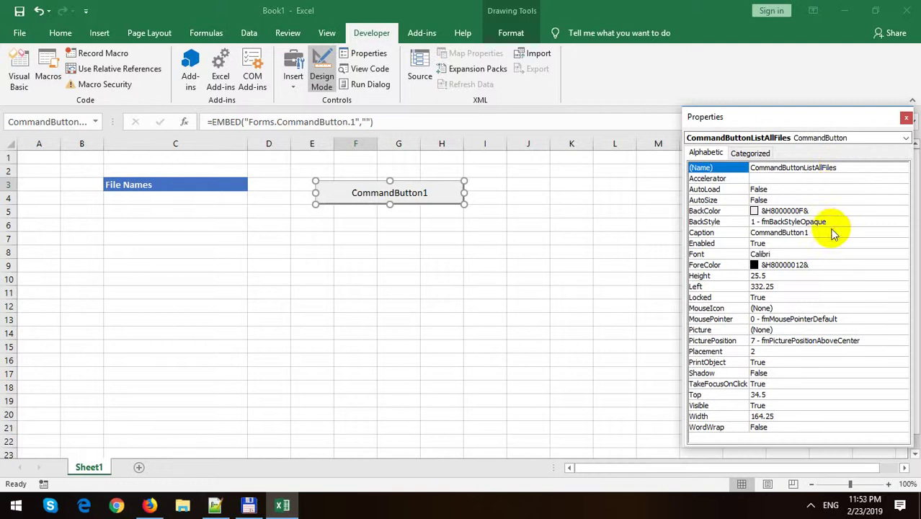
click(823, 230)
double_click(824, 231)
text(List All)
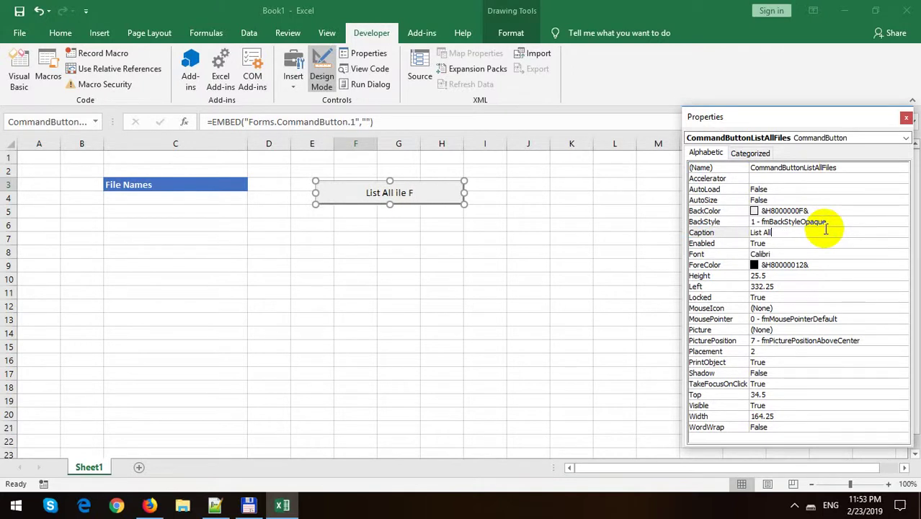
text(Fil)
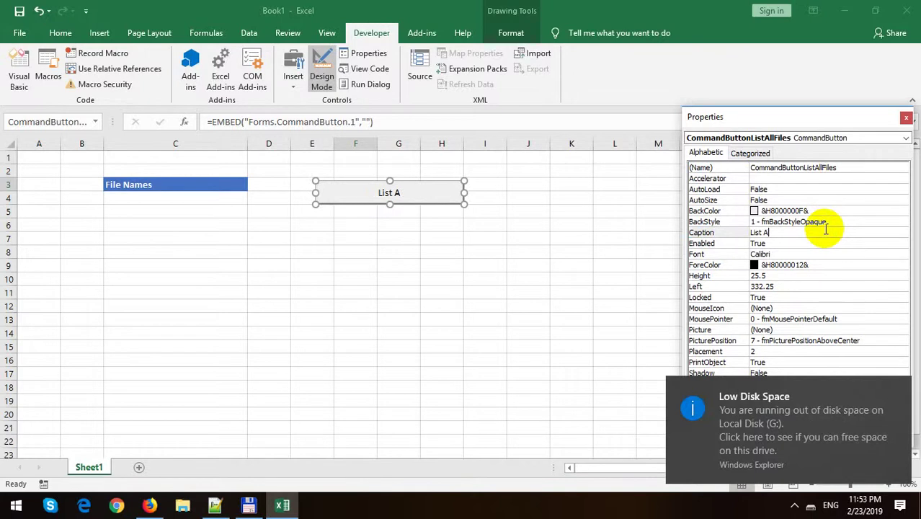
text(le F)
text(rom)
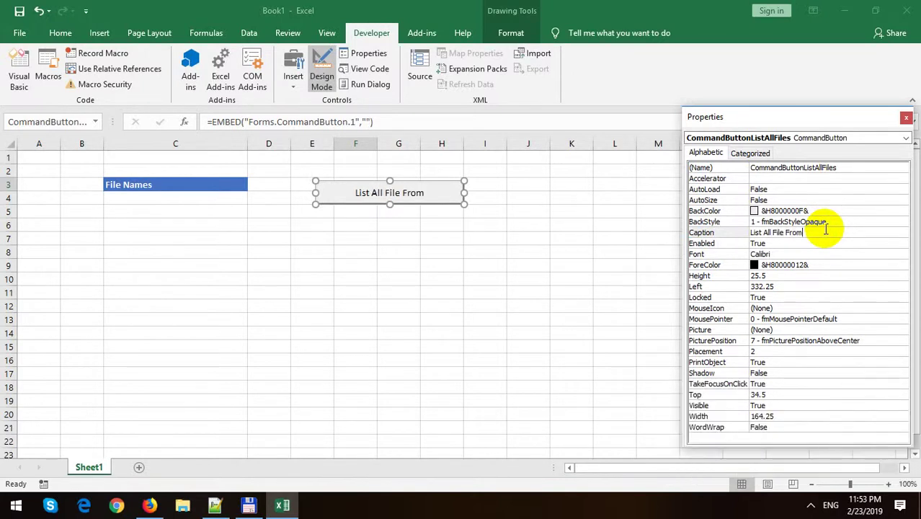
text( Folder)
key(Return)
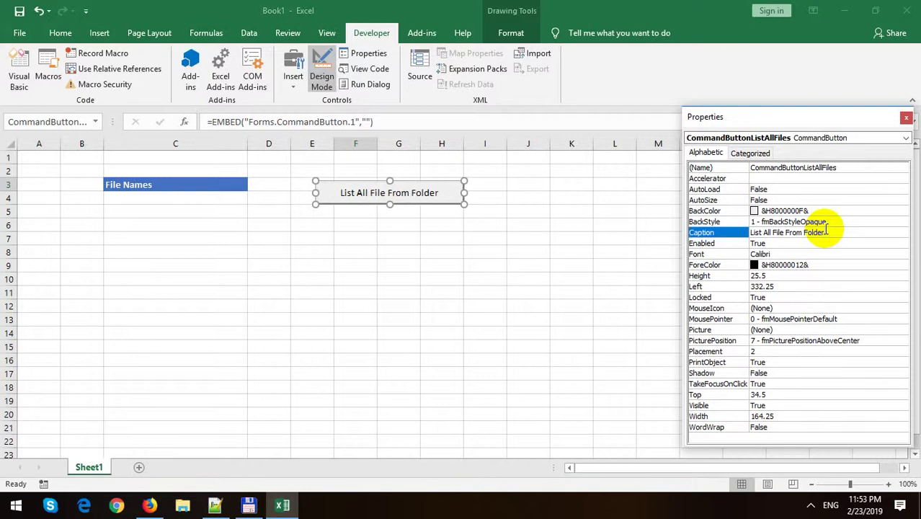
Correct the caption to 'List All Files From Folder' and deselect the button.
click(784, 232)
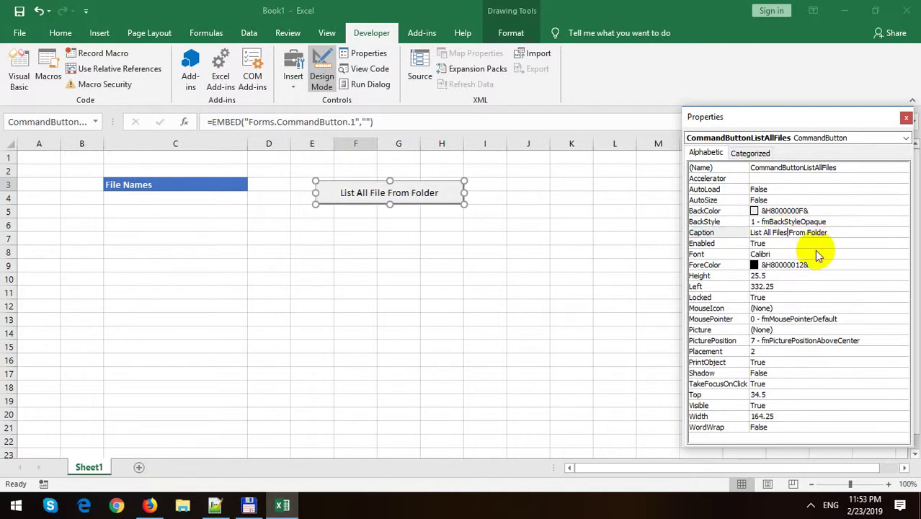
text(s)
key(Return)
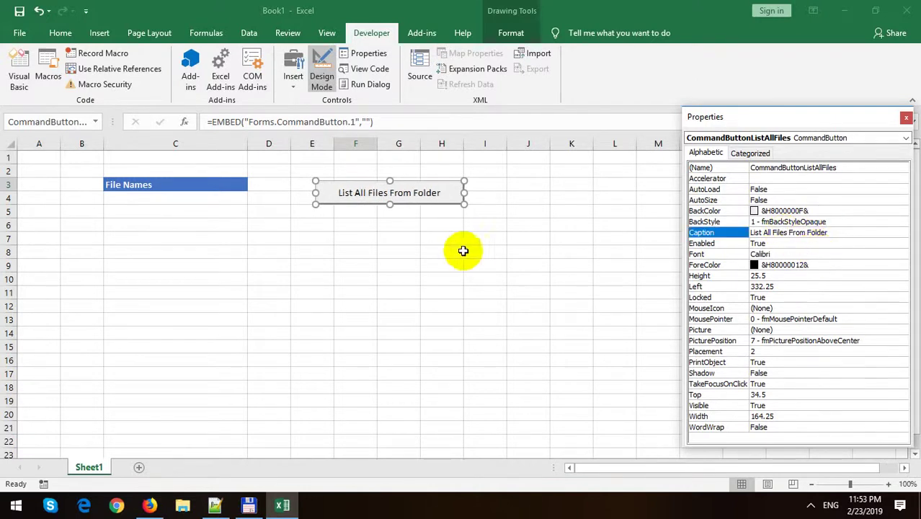
click(450, 248)
click(407, 196)
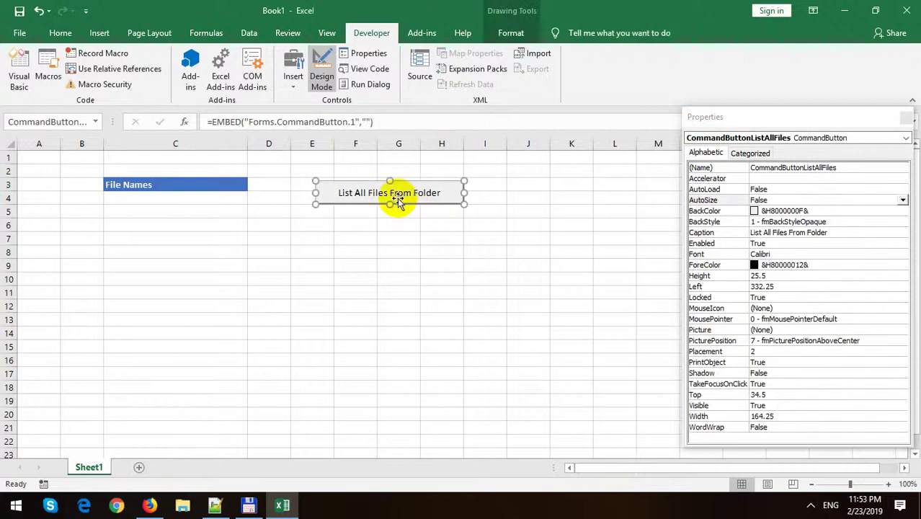
click(413, 227)
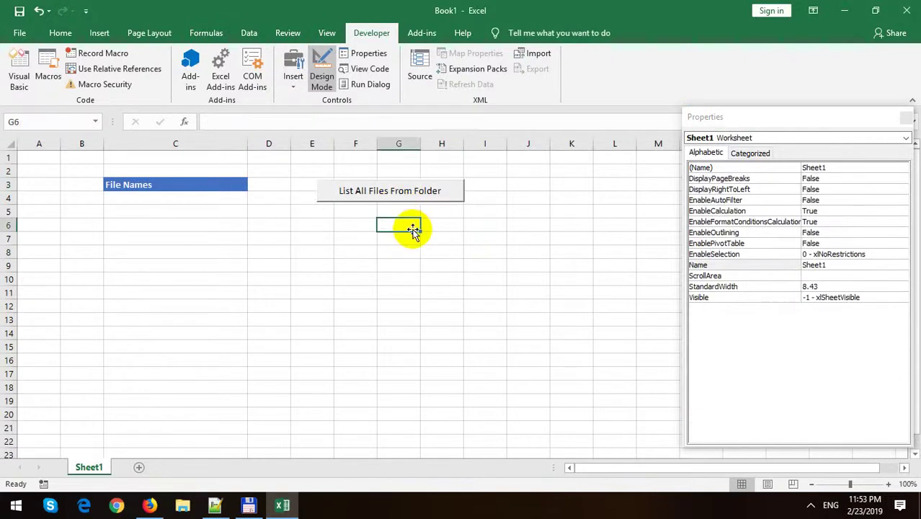
Open the button's Click procedure and tick the Microsoft Scripting Runtime reference.
double_click(405, 190)
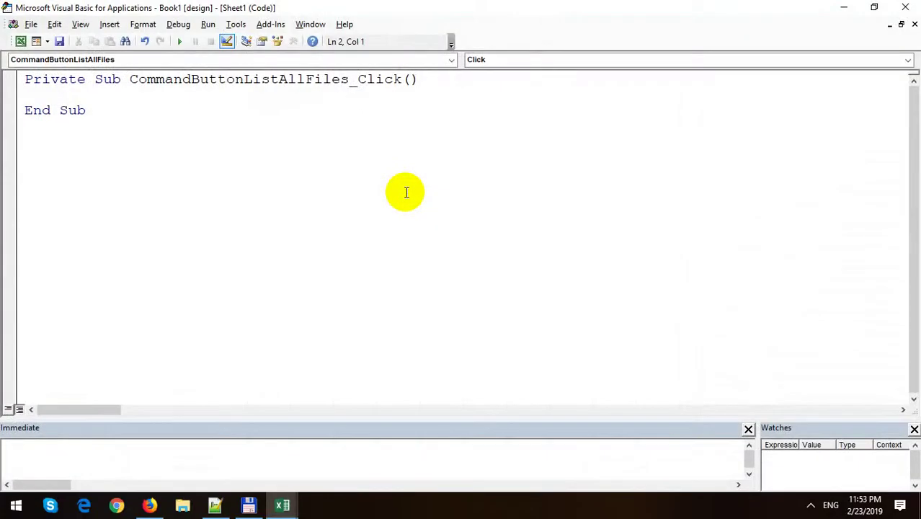
click(234, 26)
click(236, 29)
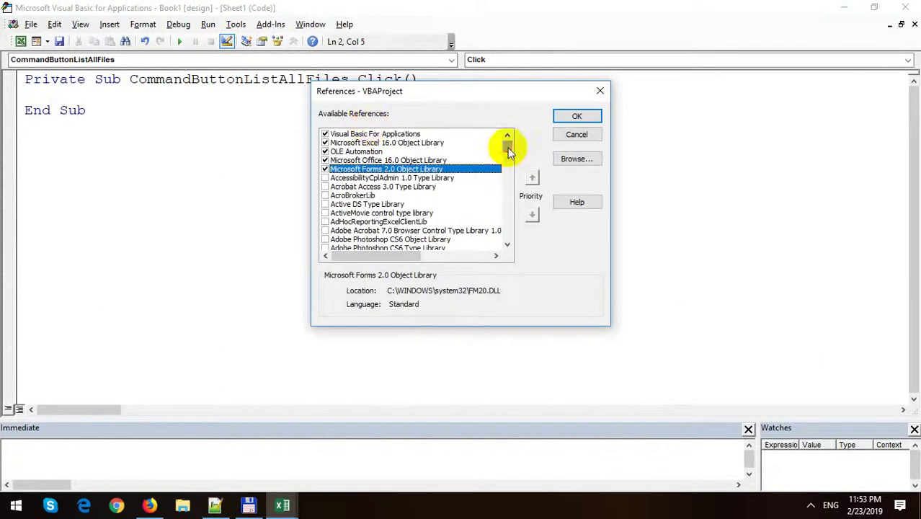
drag(509, 144, 510, 193)
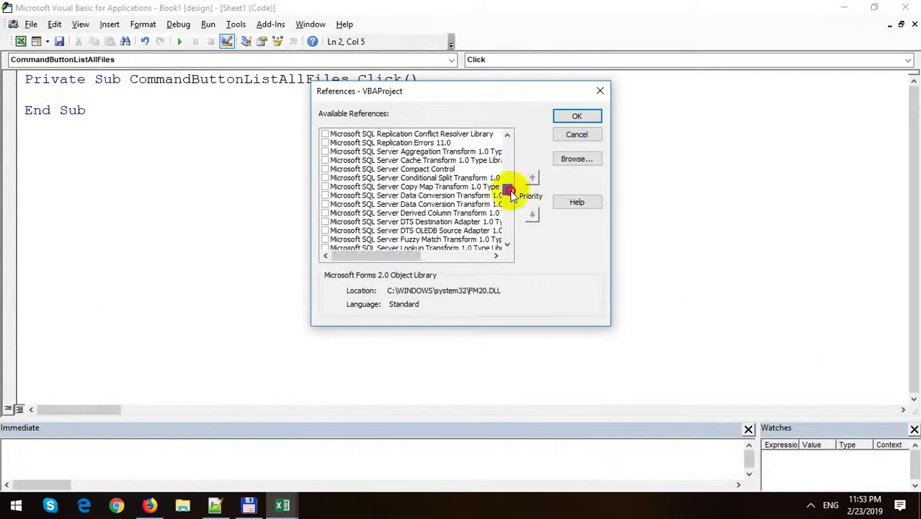
scroll(490, 190, up, 1)
scroll(461, 191, up, 1)
scroll(439, 189, up, 1)
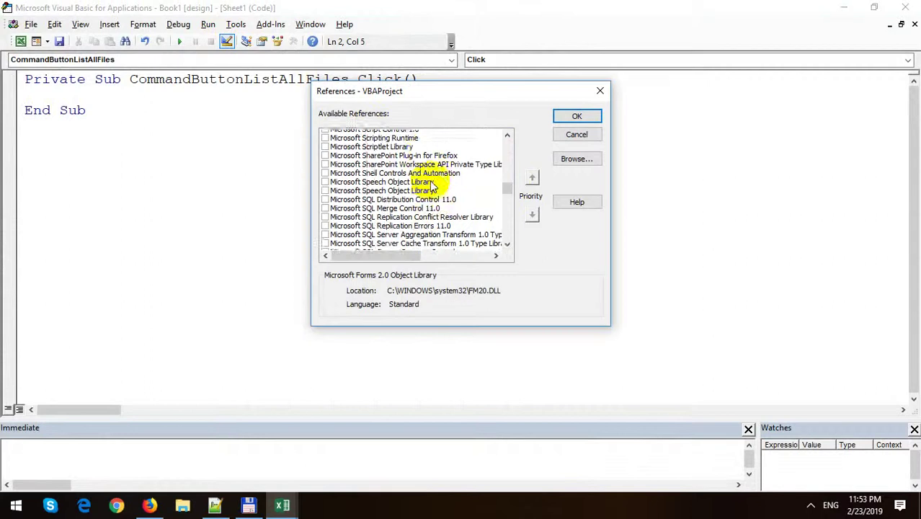
scroll(433, 185, up, 1)
click(397, 169)
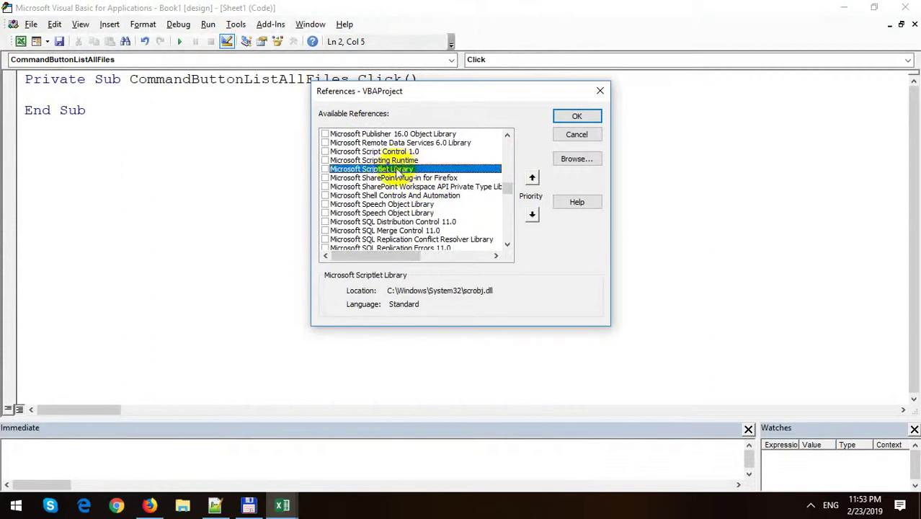
click(389, 160)
click(325, 160)
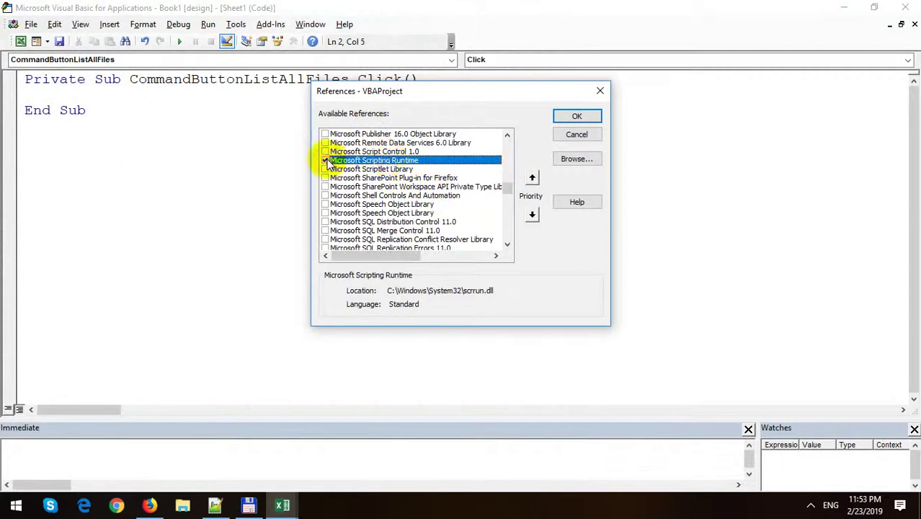
Declare fd As Office.FileDialog in the click routine.
click(573, 117)
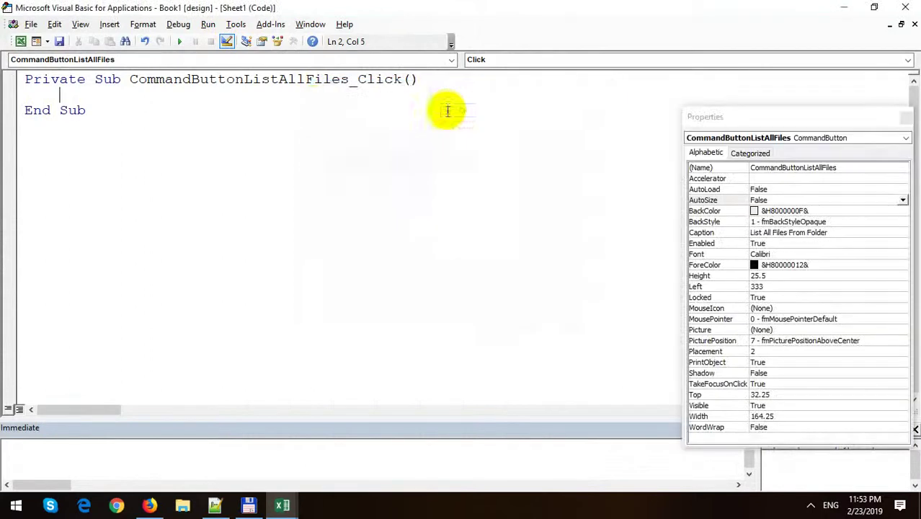
key(Return)
key(Return)
text(dim fd a)
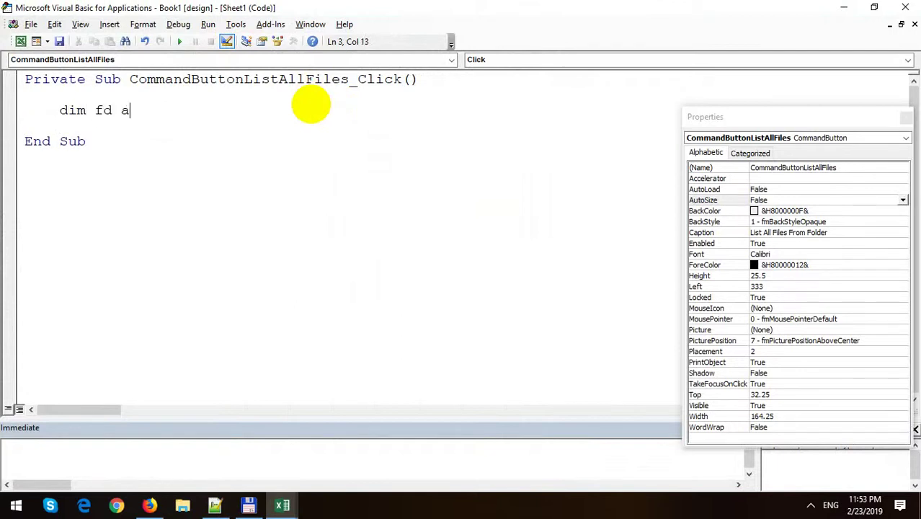
text(s Office.)
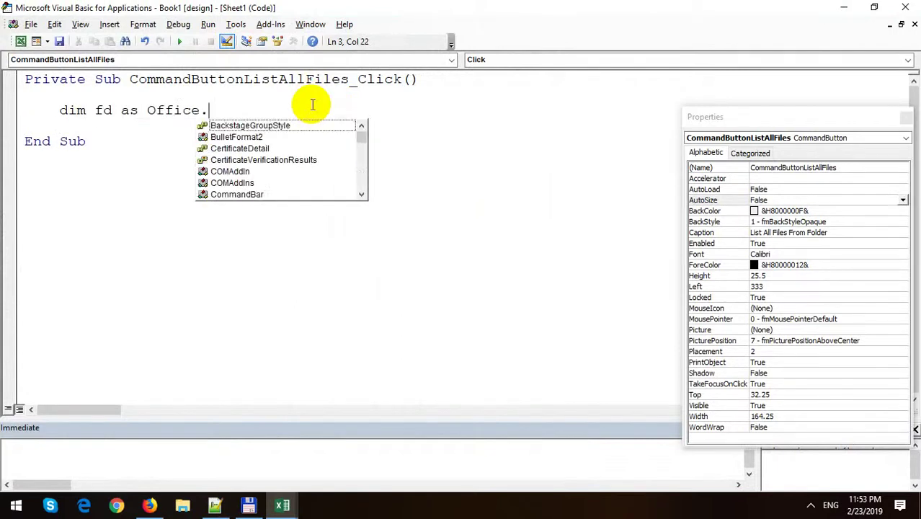
text(fil)
key(Return)
text(set fd = APp)
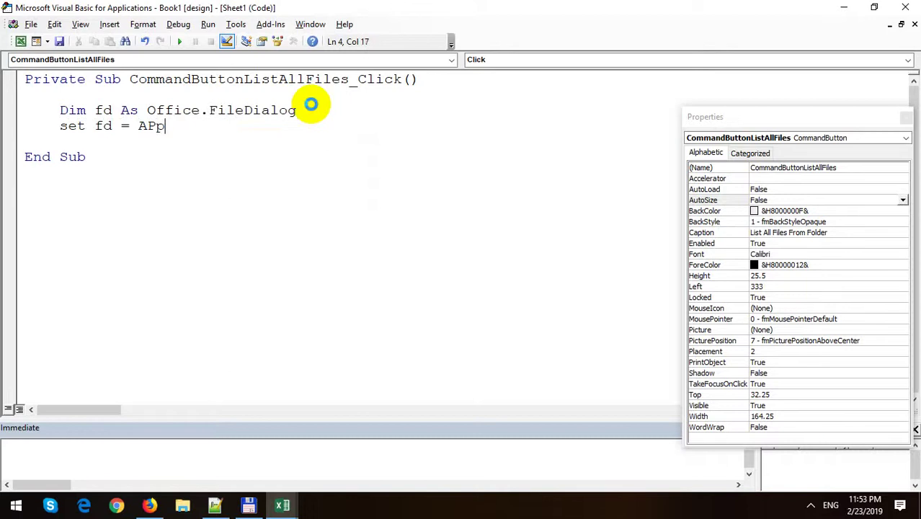
Set fd = Application.FileDialog(msoFileDialogFolderPicker).
key(ctrl+space)
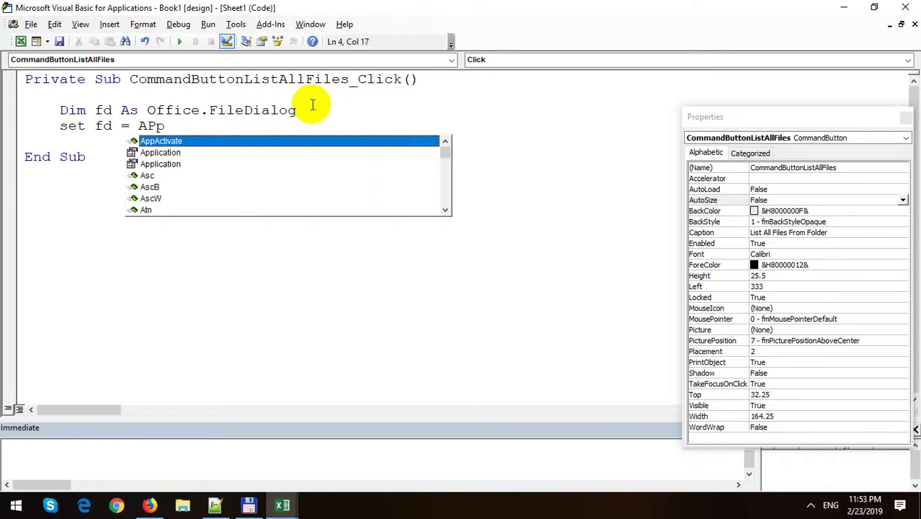
key(Down)
text(.)
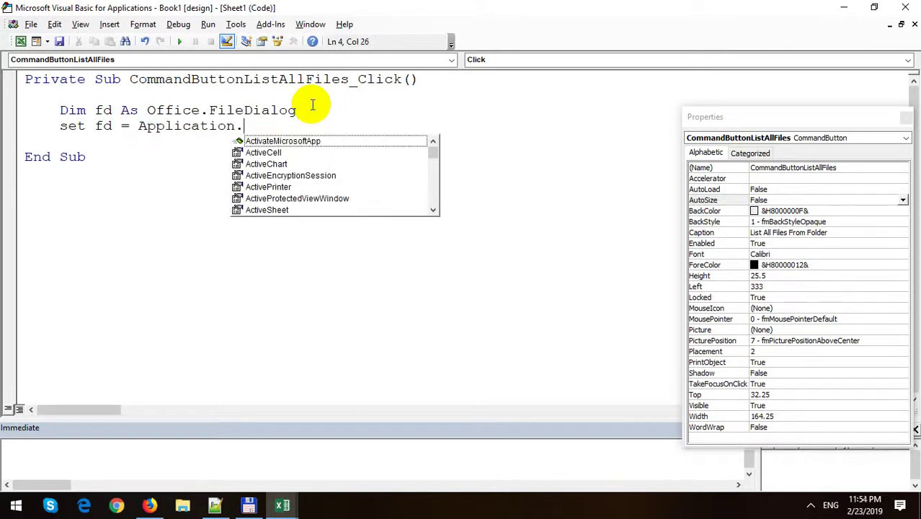
text(File)
key(Down)
key(Tab)
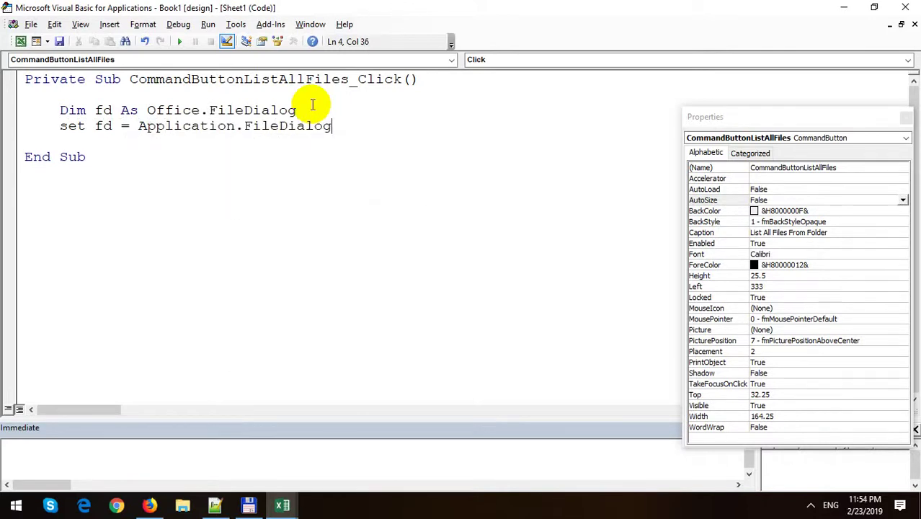
text(()
key(Down)
key(Down)
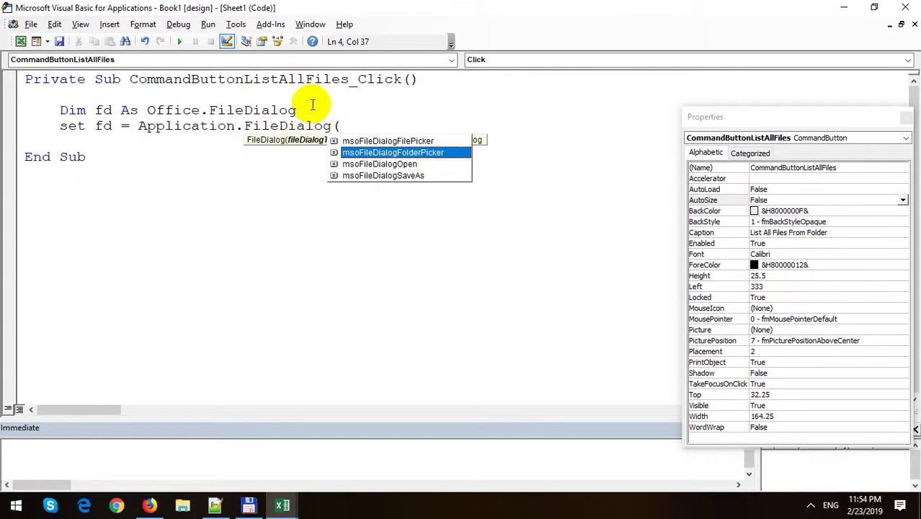
key(Tab)
key(Return)
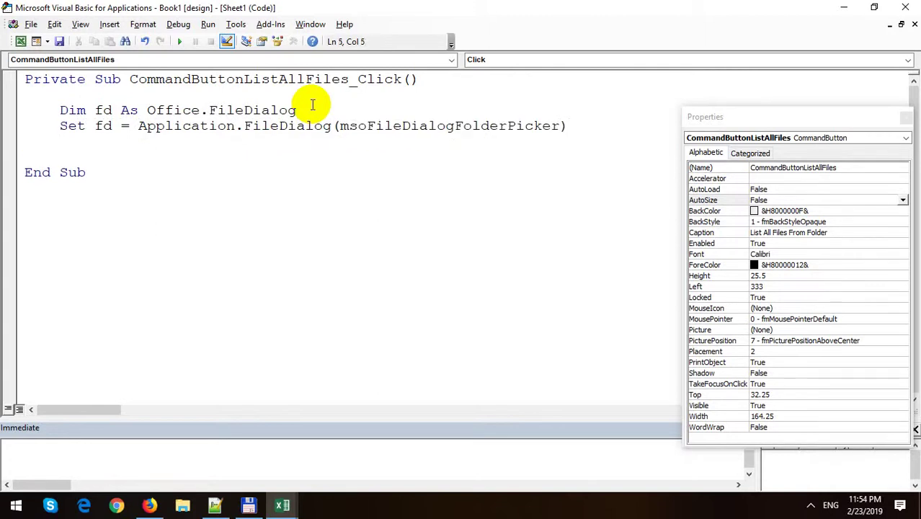
Add an If fd.Show Then … End If block.
click(905, 116)
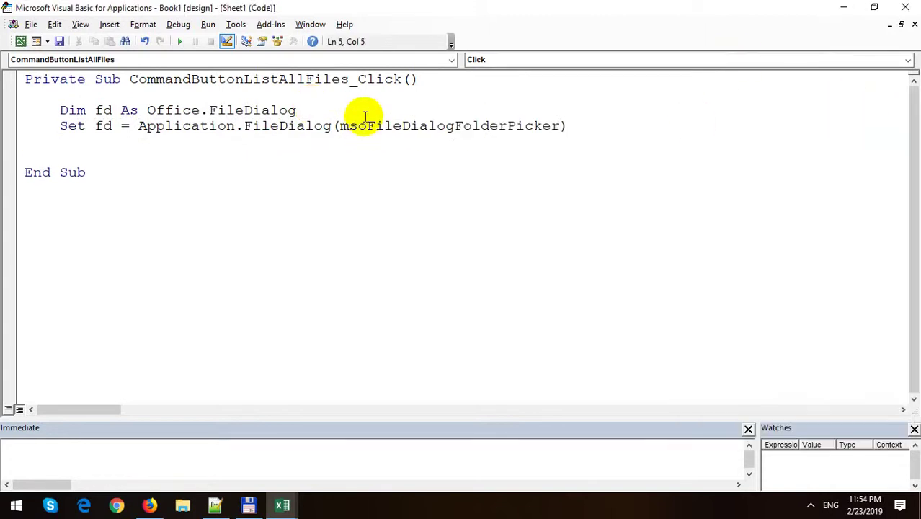
text(if fd)
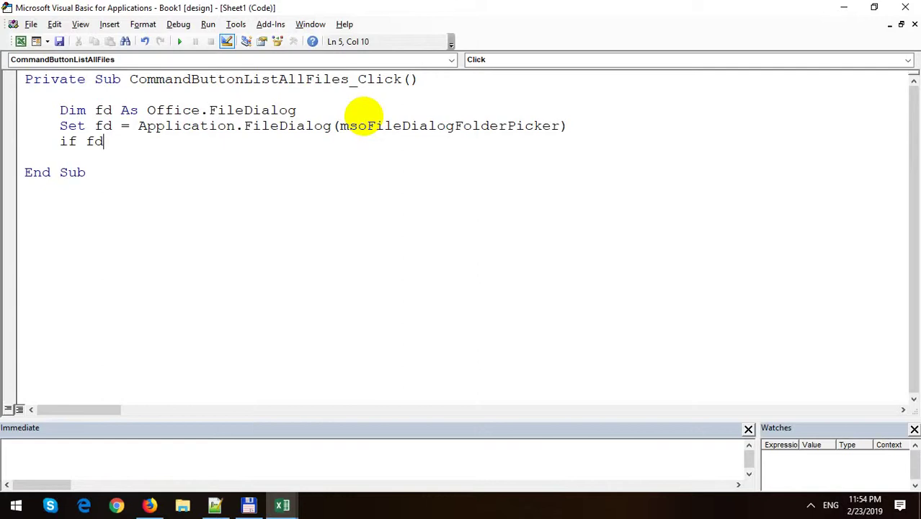
text(.sh)
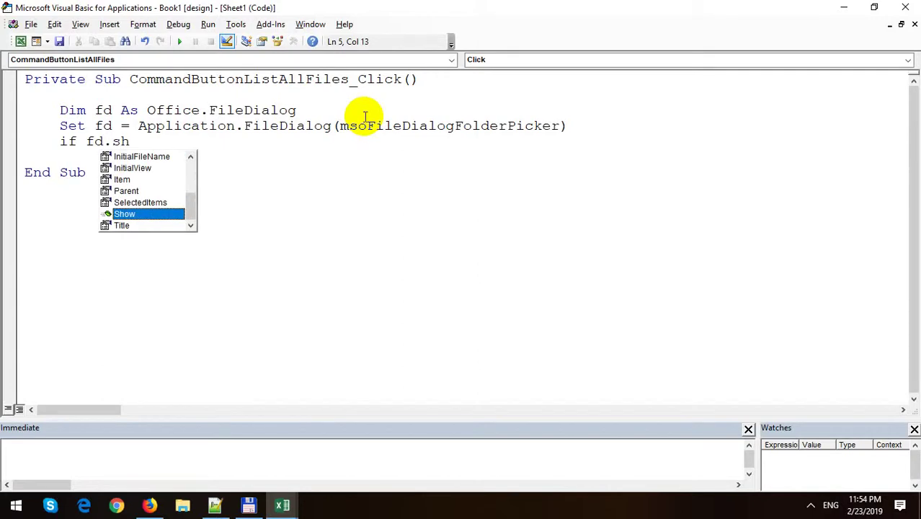
key(Tab)
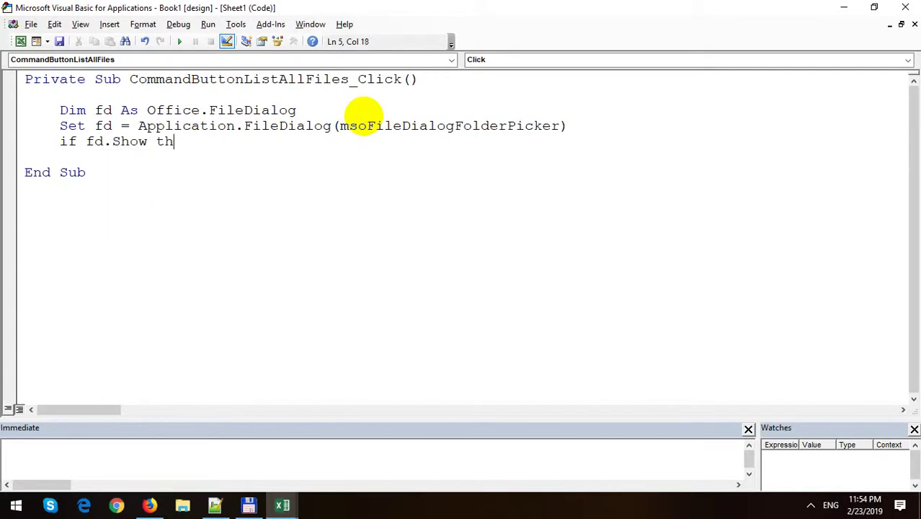
key(Return)
key(Down)
text(en)
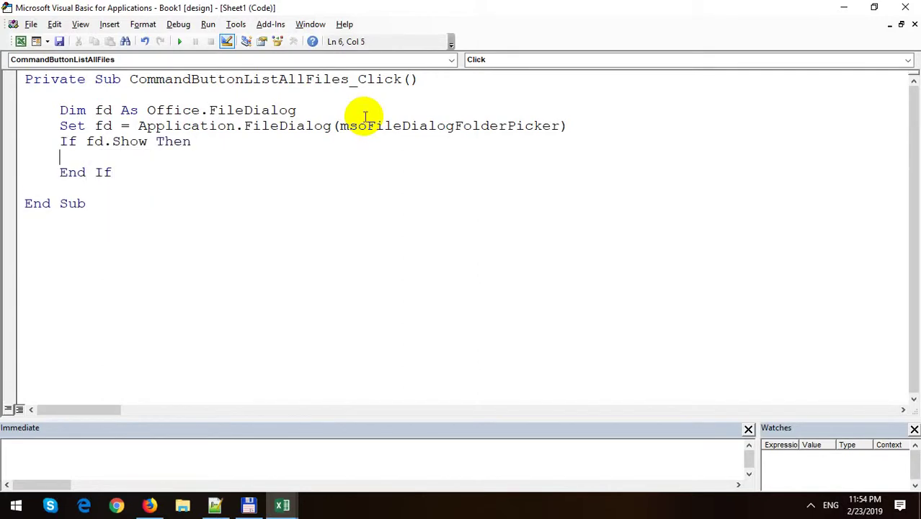
Switch to the Excel workbook and turn off Design Mode.
click(264, 215)
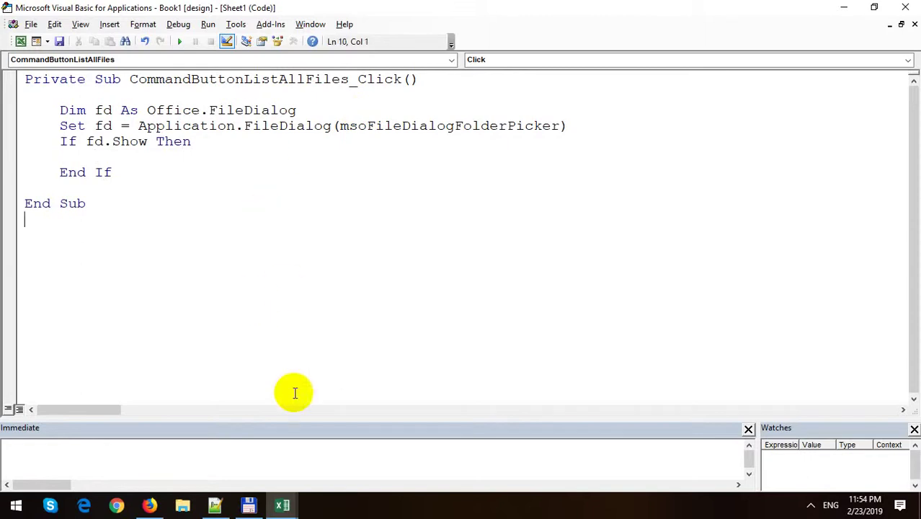
click(286, 507)
click(333, 184)
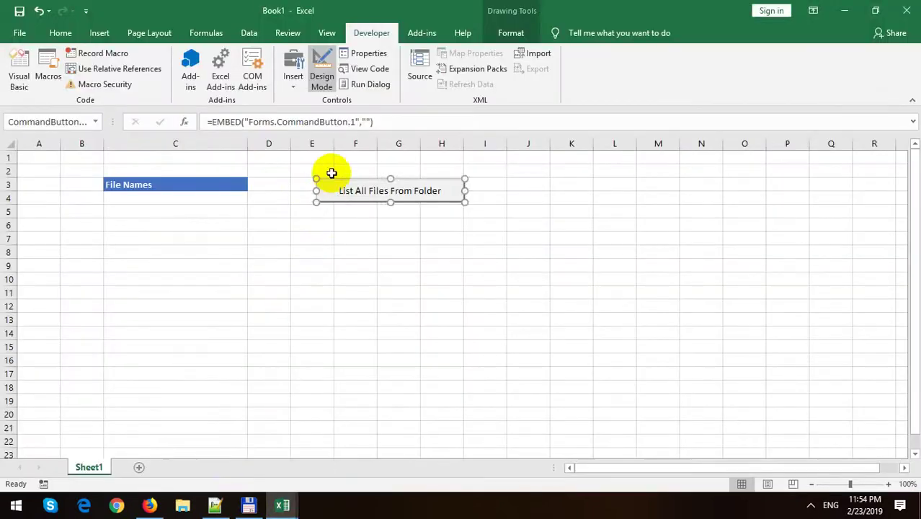
click(322, 72)
Run the button and pick folder a inside Pictures > Photo.
click(367, 196)
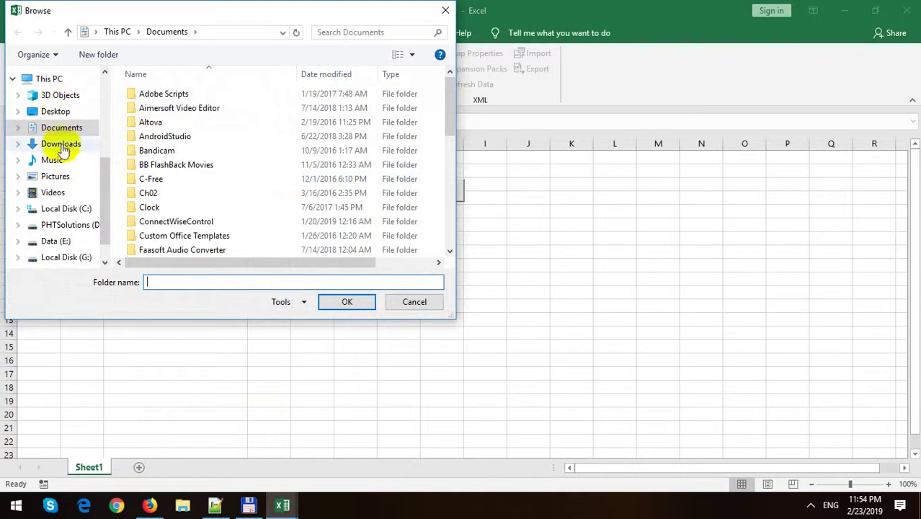
click(58, 182)
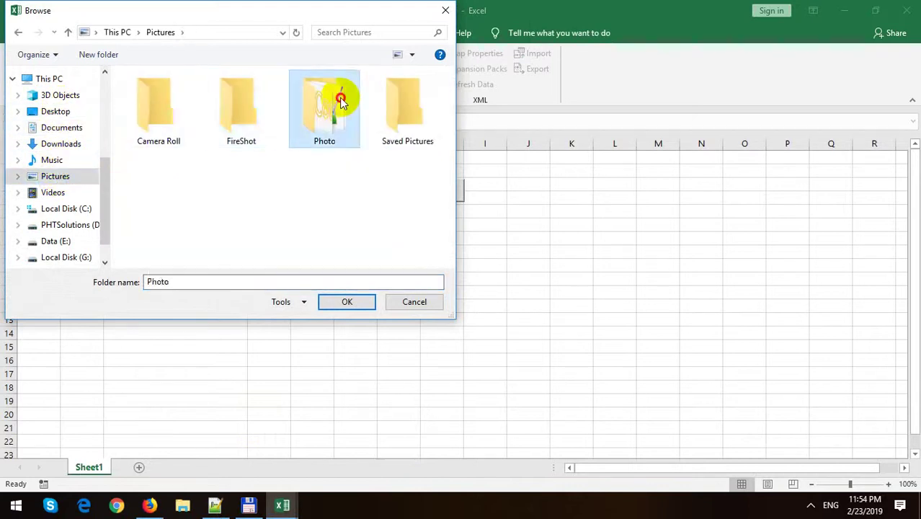
double_click(343, 92)
double_click(159, 107)
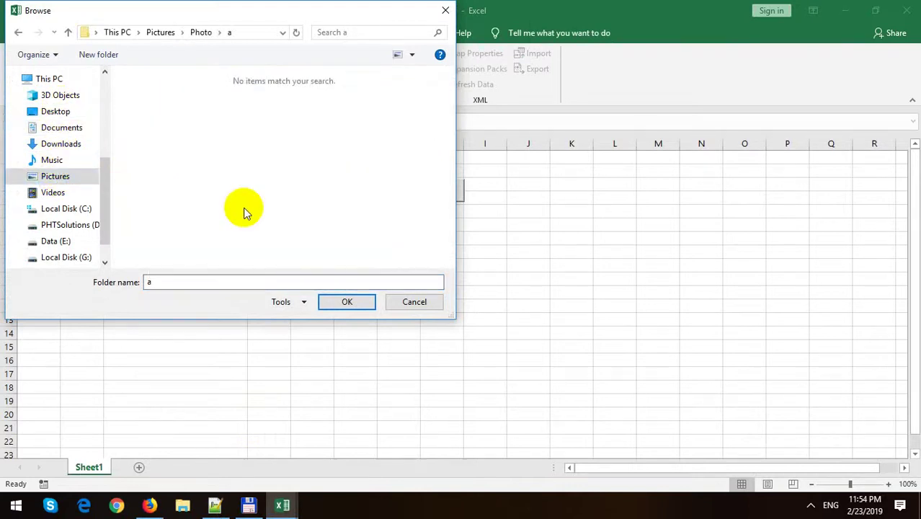
click(343, 302)
Add sPath = fd.SelectedItems(1) inside the If block.
key(alt+F11)
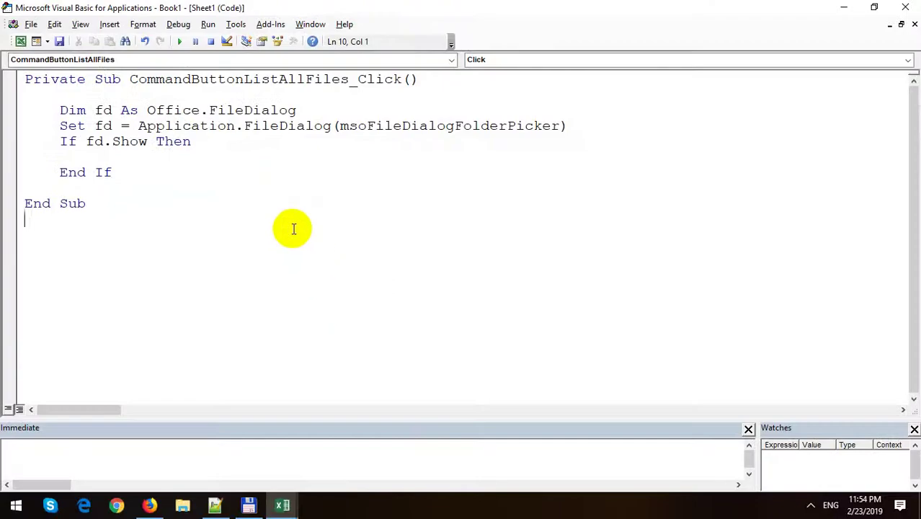
click(226, 154)
text(sPath = f)
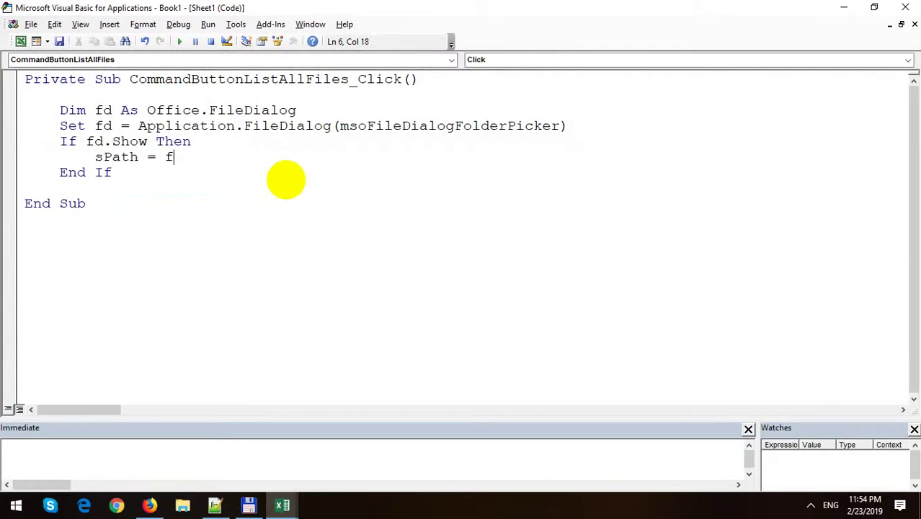
text(d.s)
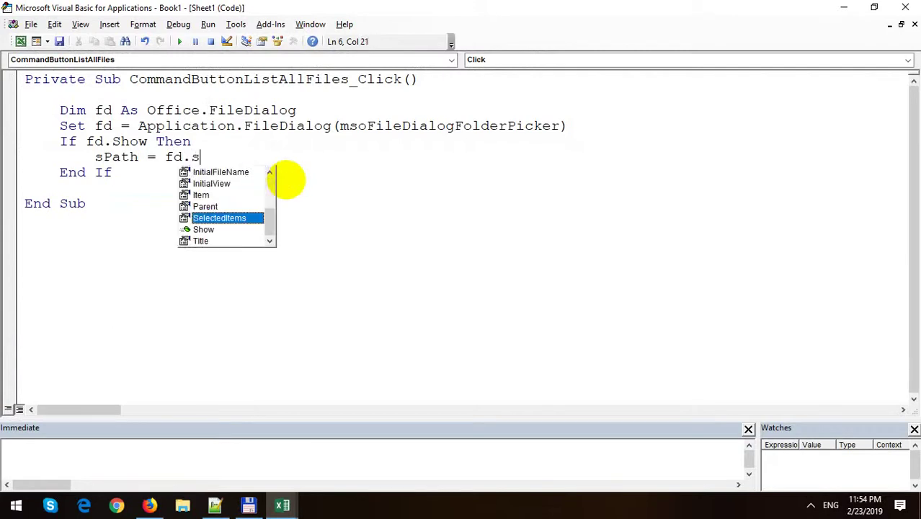
key(Tab)
text(())
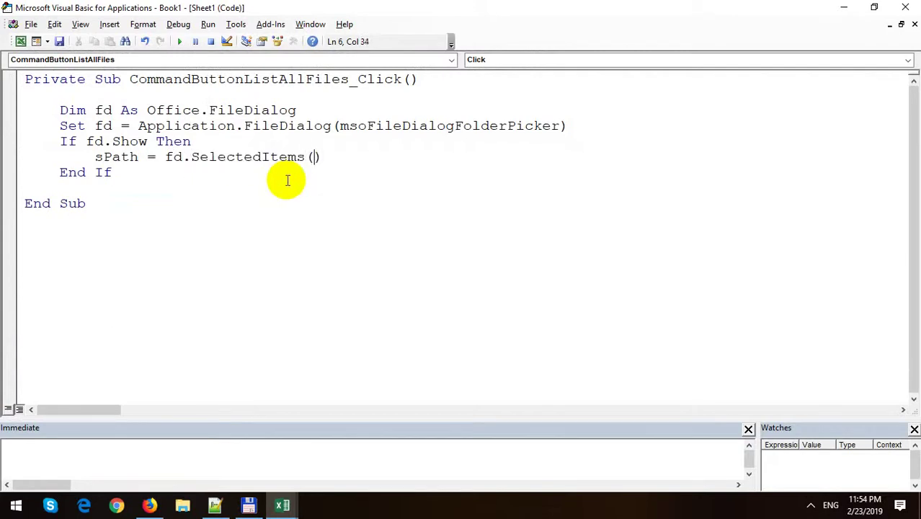
key(Return)
Add a MsgBox spath line below the path assignment.
text(ms)
key(Tab)
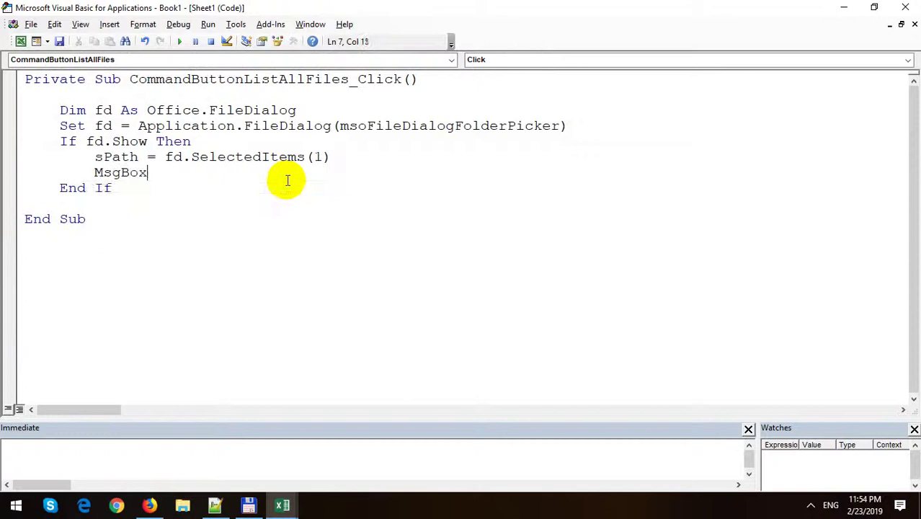
text( spa)
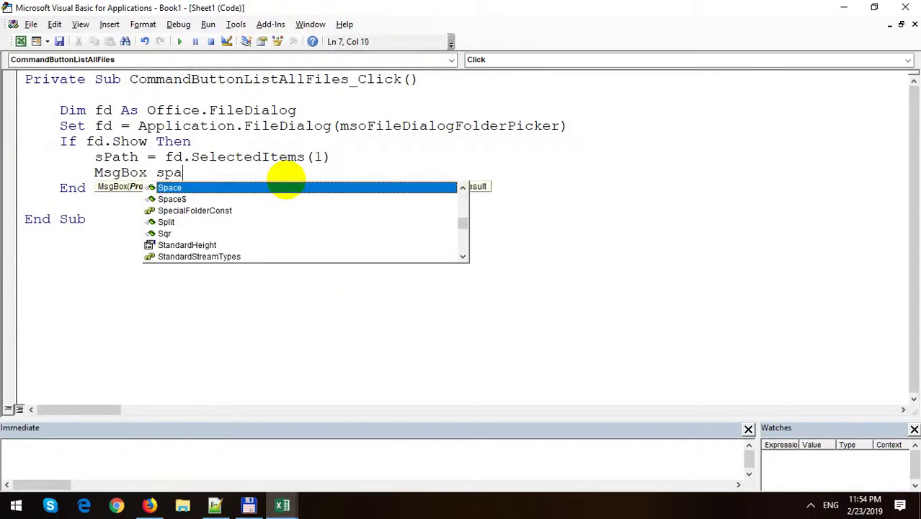
text(th)
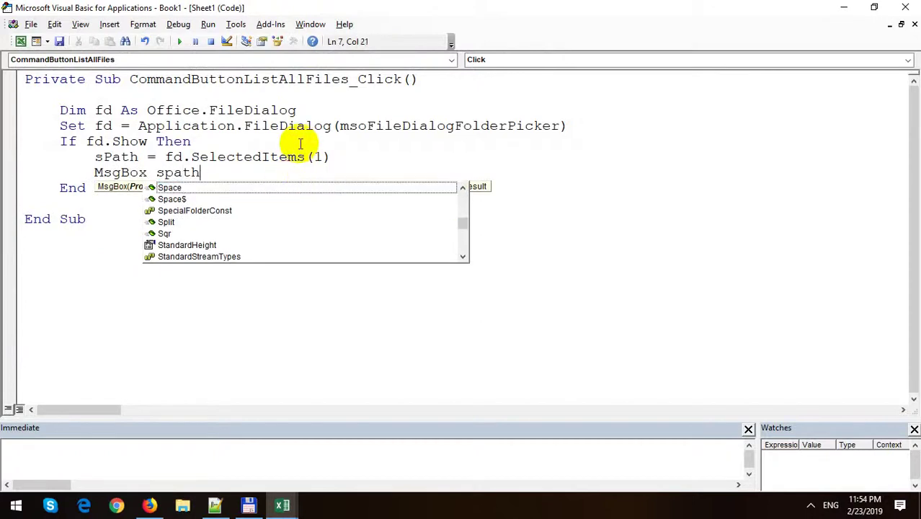
click(298, 141)
click(229, 172)
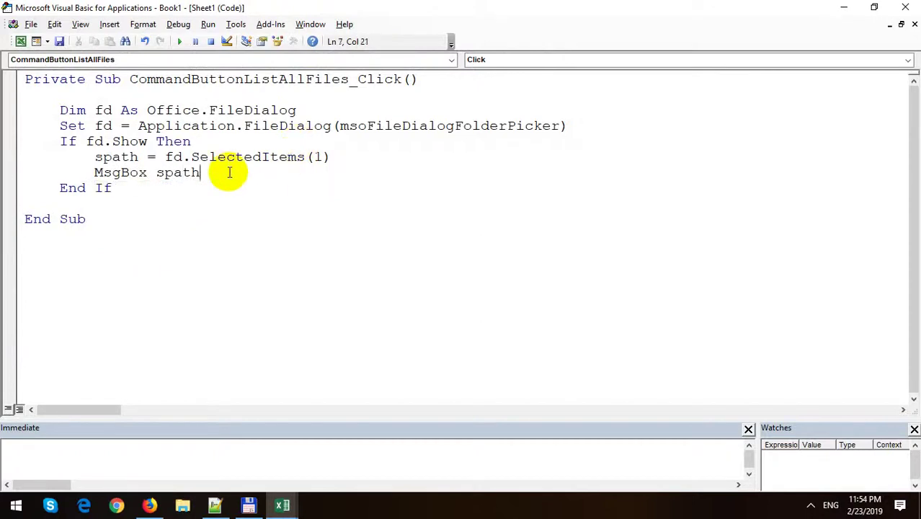
click(112, 156)
click(283, 506)
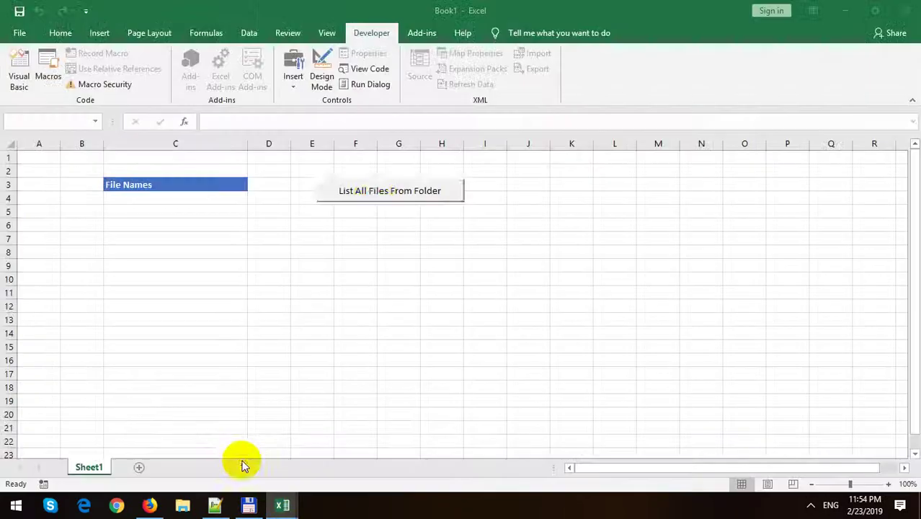
Test the button with folder a and dismiss the path message.
click(367, 193)
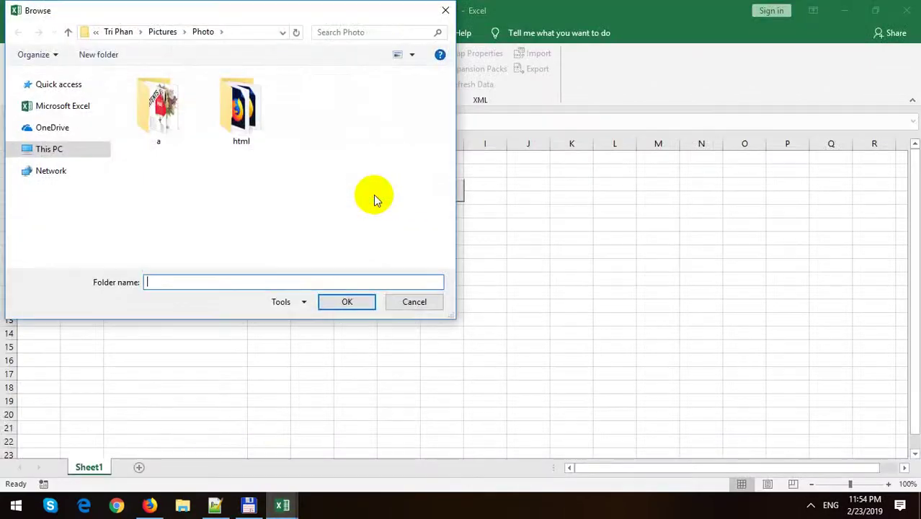
double_click(162, 112)
click(347, 301)
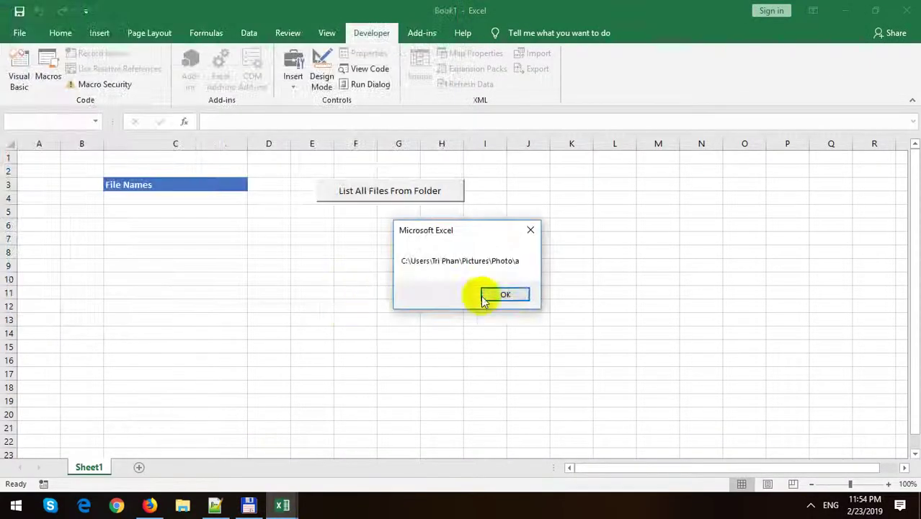
click(504, 294)
Test again with the html folder, then return to the VBA code.
click(395, 191)
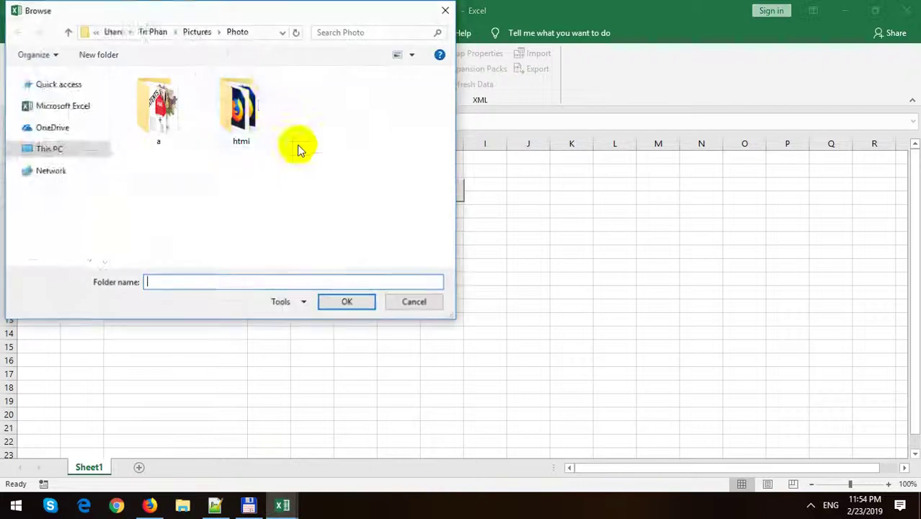
double_click(240, 108)
click(347, 301)
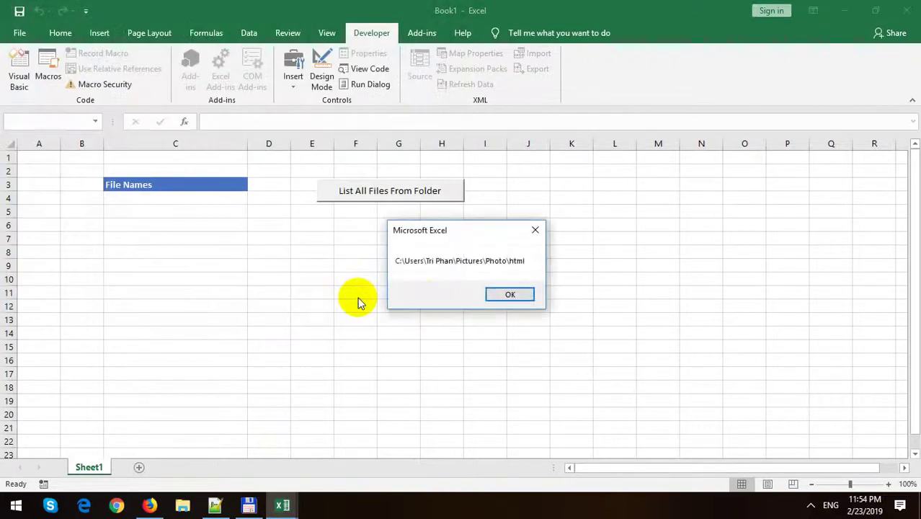
click(505, 295)
key(alt+F11)
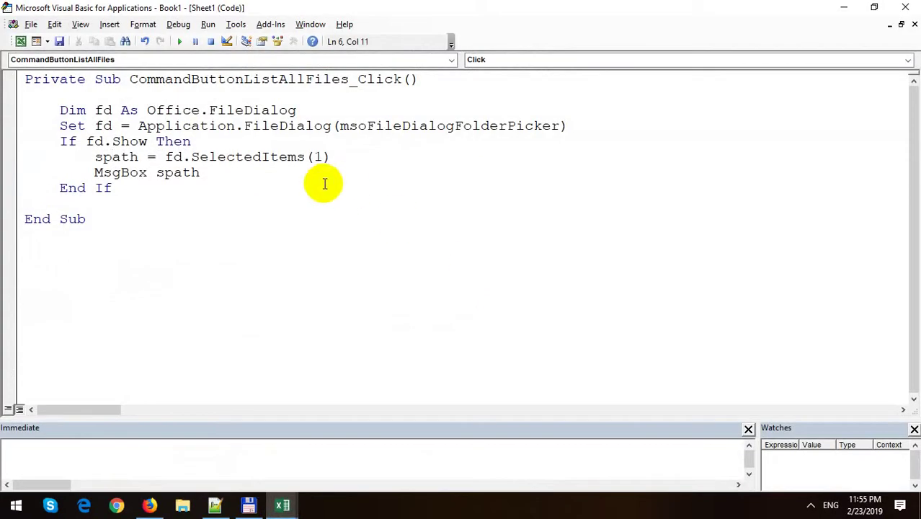
Replace the MsgBox line with Dim declarations: oFSO As FileSystemObject, oFolder As Folder, oFile As File.
click(294, 177)
key(shift+Home)
key(Delete)
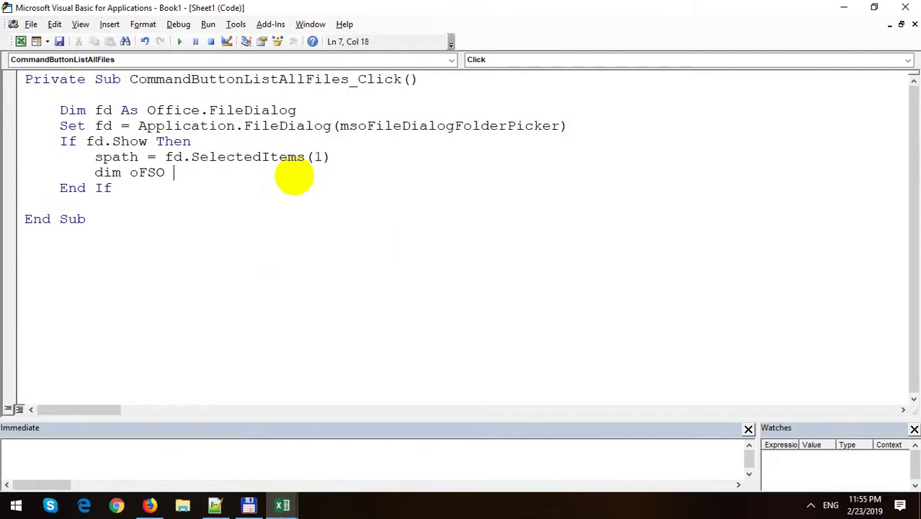
text(as file)
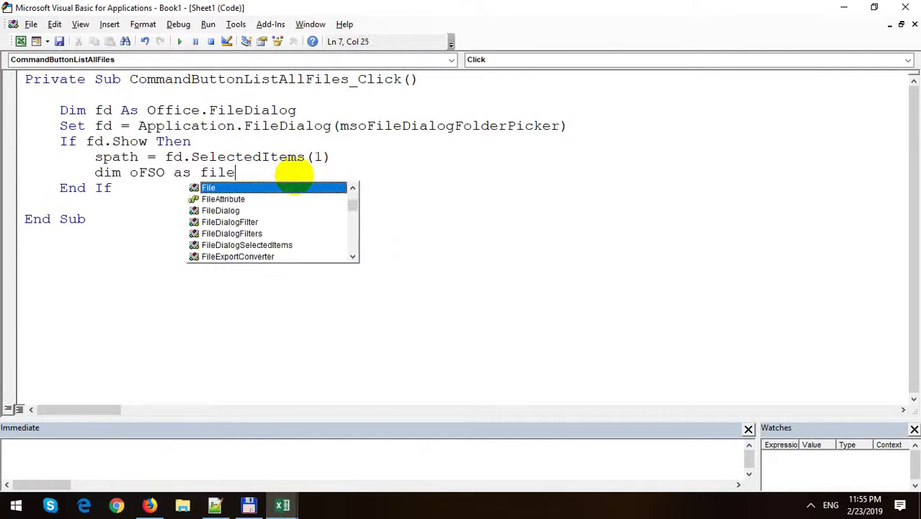
text(S)
key(Down)
key(Tab)
key(Return)
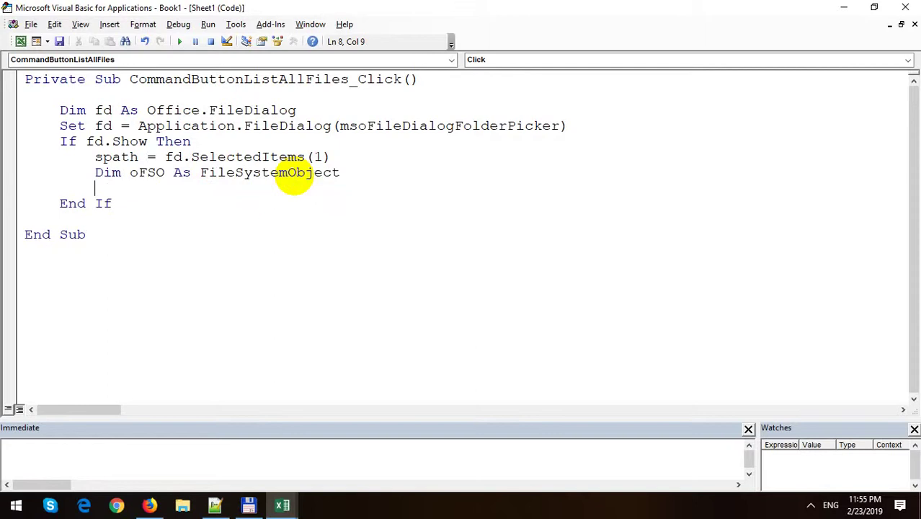
text(dim )
text(Folde)
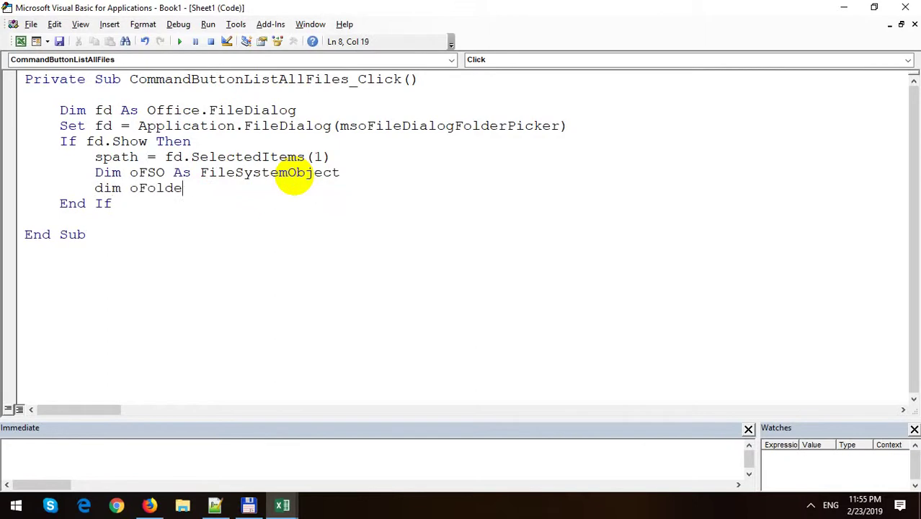
text(ras )
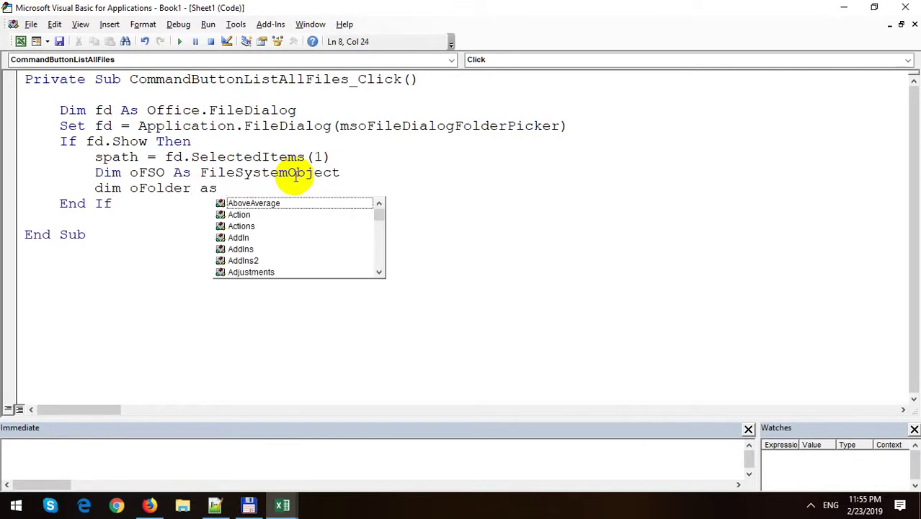
text(F)
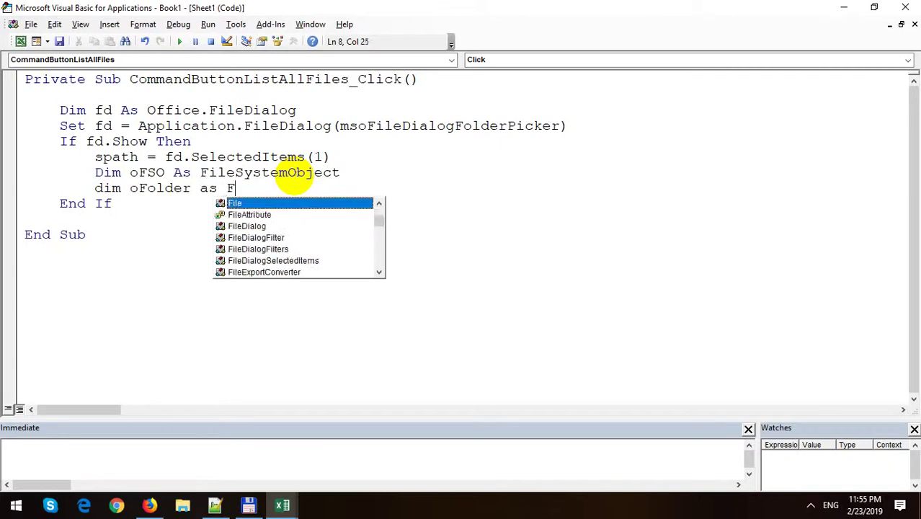
text(ol)
key(Return)
text(dim )
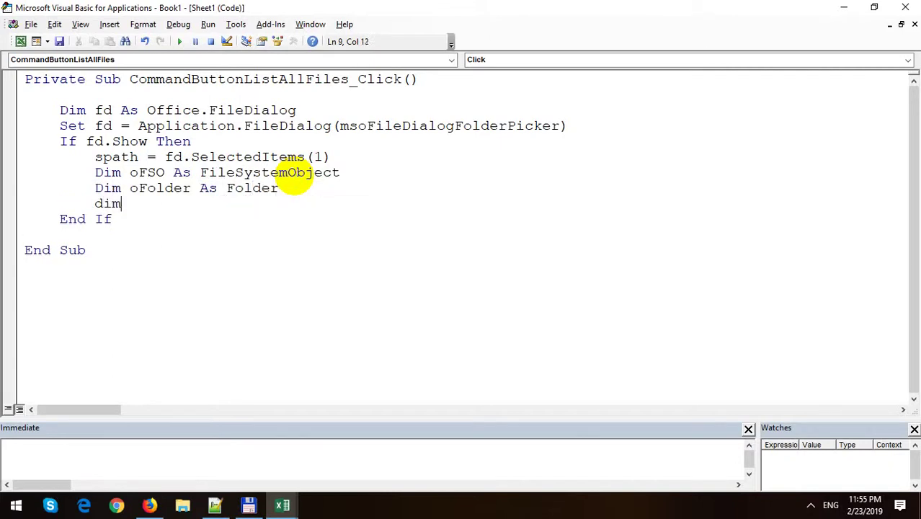
text(oFile as )
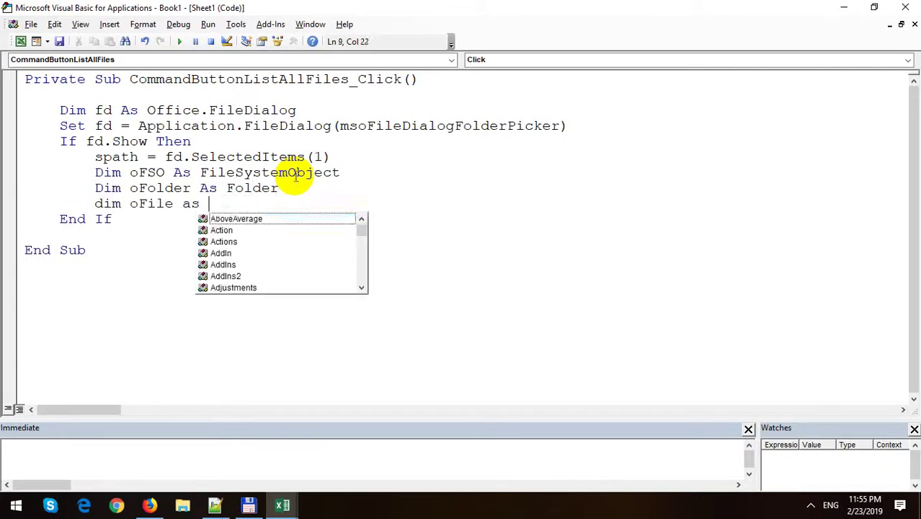
text(Fi)
key(Return)
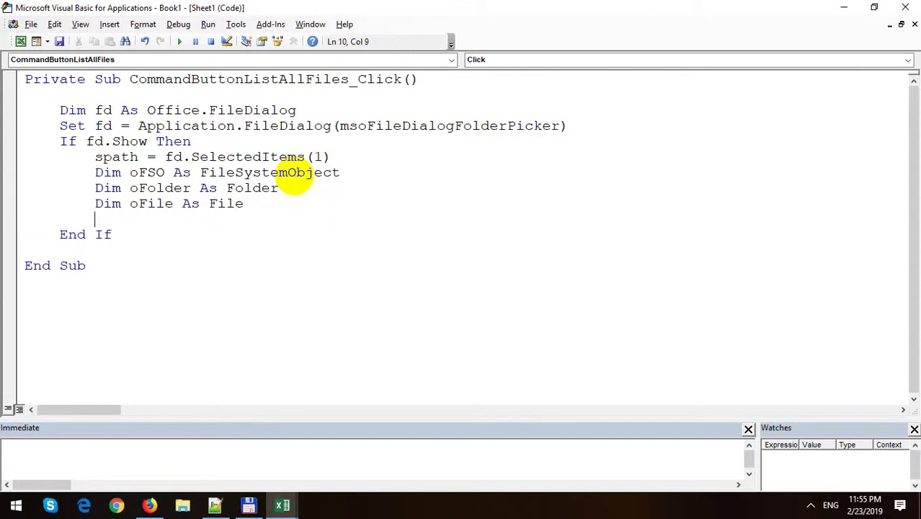
Add Set oFSO = New FileSystemObject and Set oFolder = oFSO.GetFolder(spath).
text(set o)
text(F)
text(SO =)
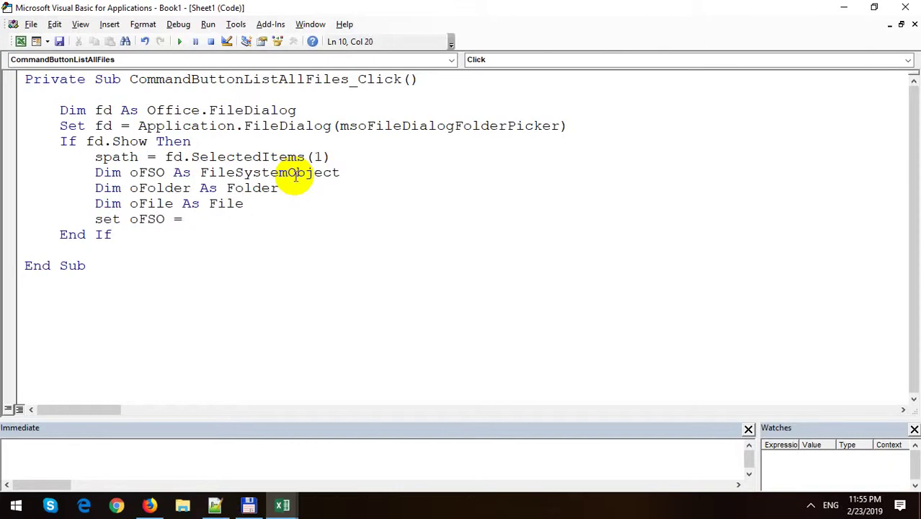
text(new )
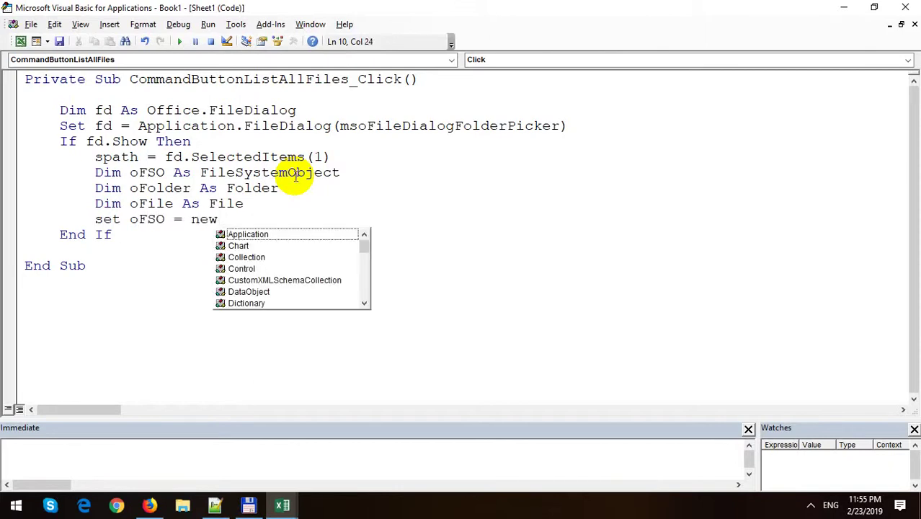
text(Fi)
key(Tab)
key(Return)
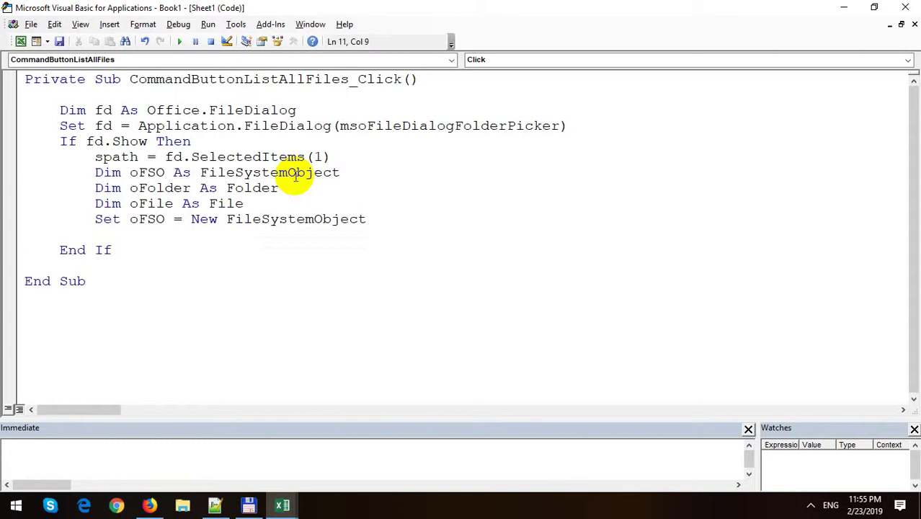
text(set o)
key(ctrl+space)
text(Fo)
key(Tab)
text(= oFSO.)
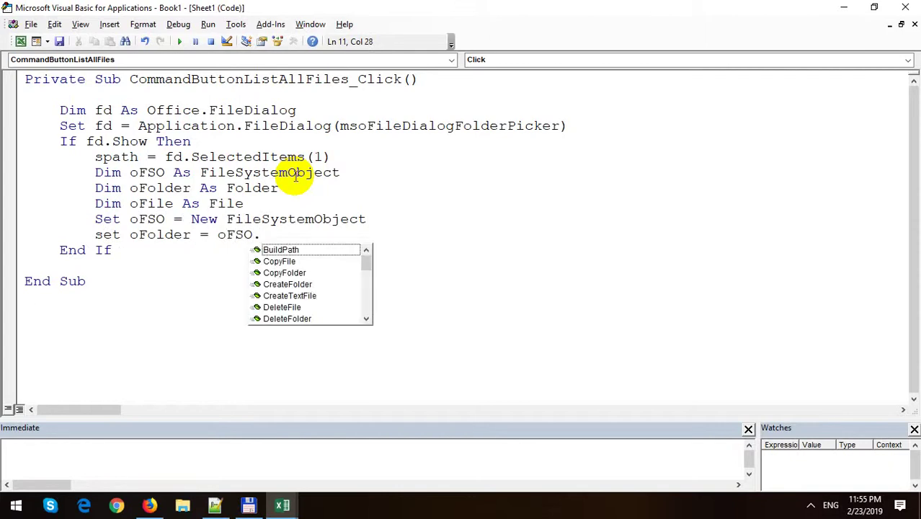
text(GetF)
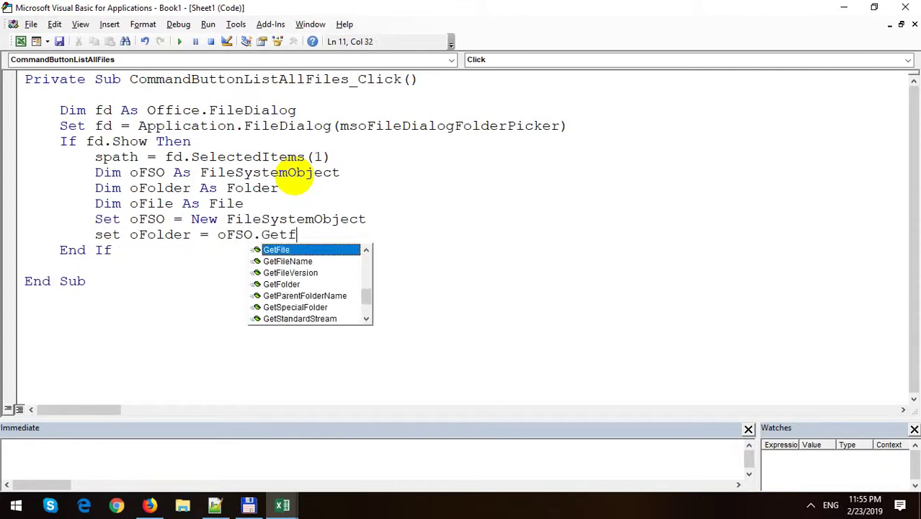
text(o)
key(Tab)
text(())
key(Left)
text(sp)
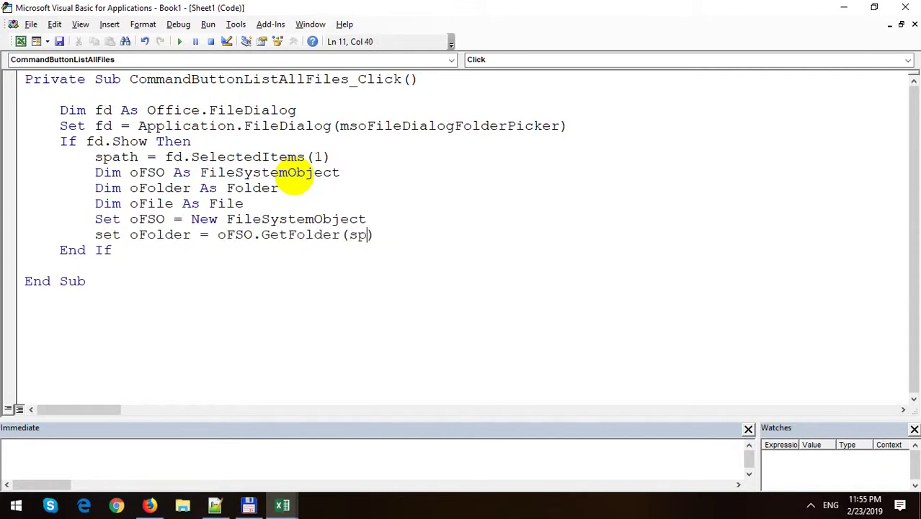
text(a)
key(ctrl+space)
text(th)
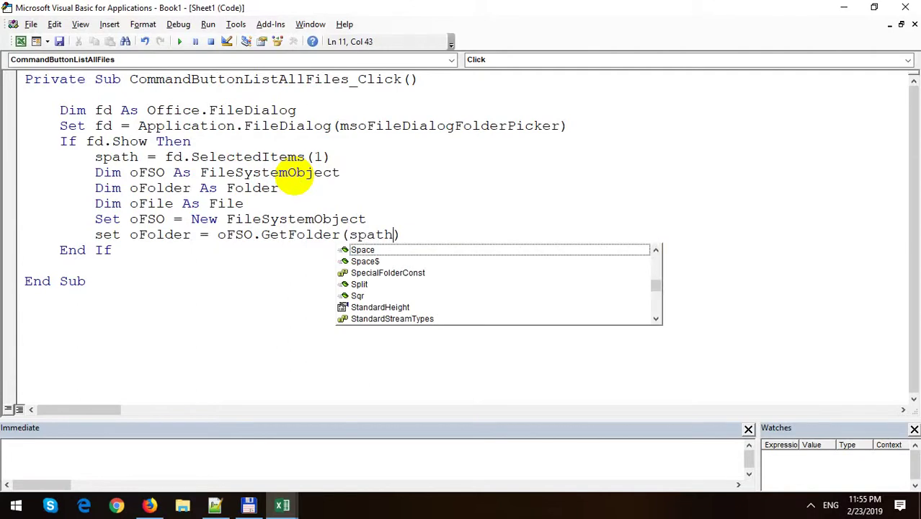
key(End)
key(Return)
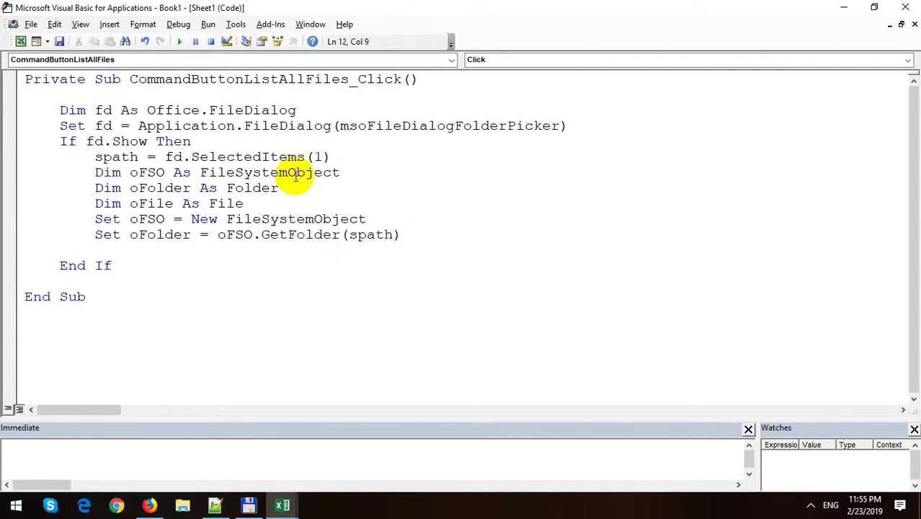
Start i at 1 and add a For Each oFile In oFolder.Files … Next loop with i = i + 1.
text(i = 1)
key(Return)
text(for e)
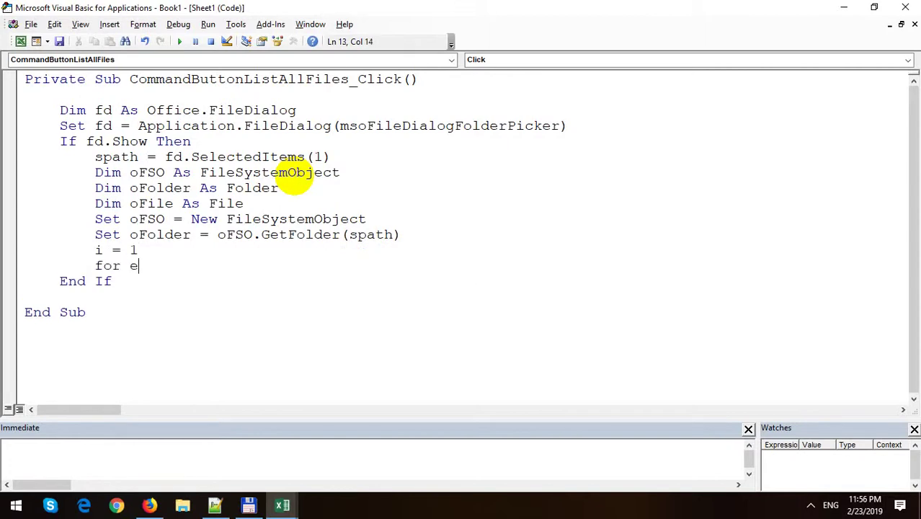
text(ach o)
text(Filei)
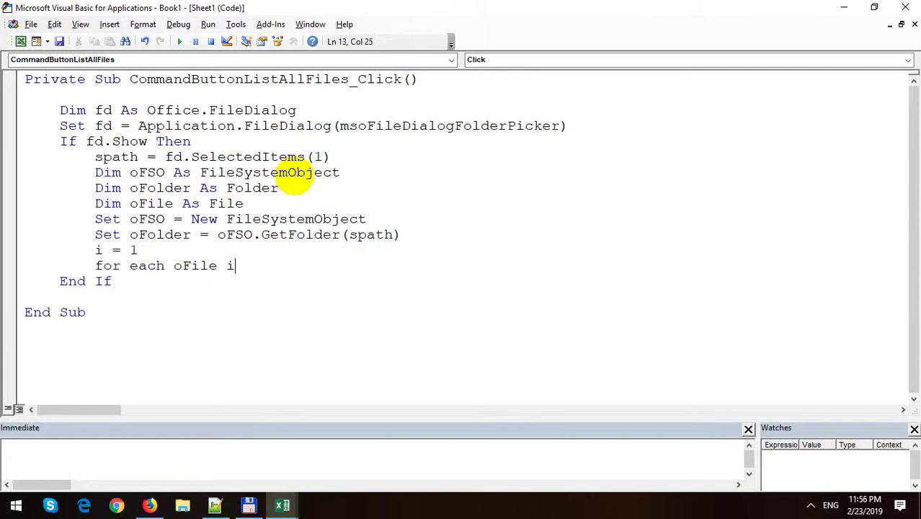
text(n ofolder)
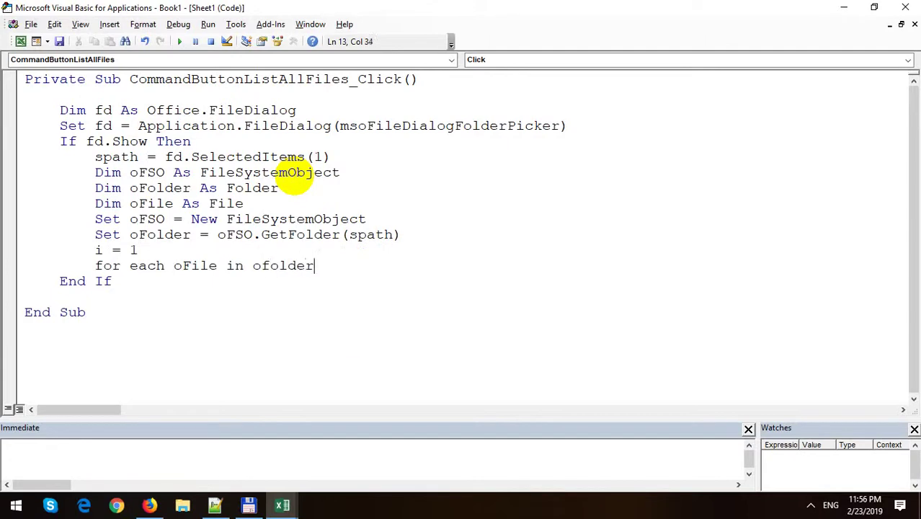
text(.Fi)
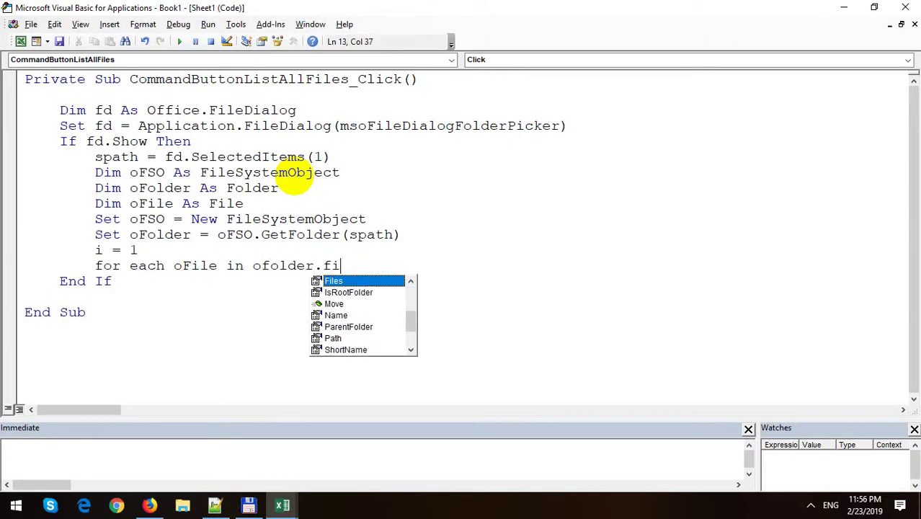
key(Return)
key(Return)
text(next)
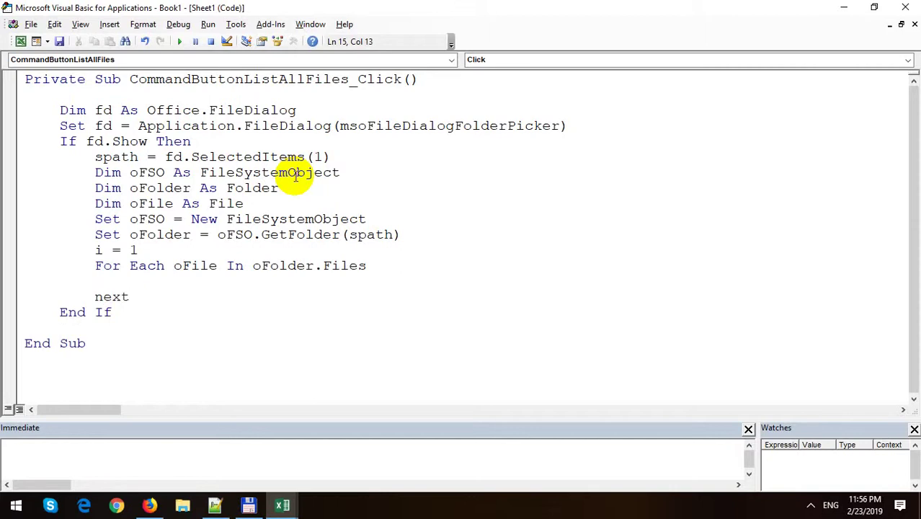
key(Up)
key(Return)
key(Tab)
text(i = i)
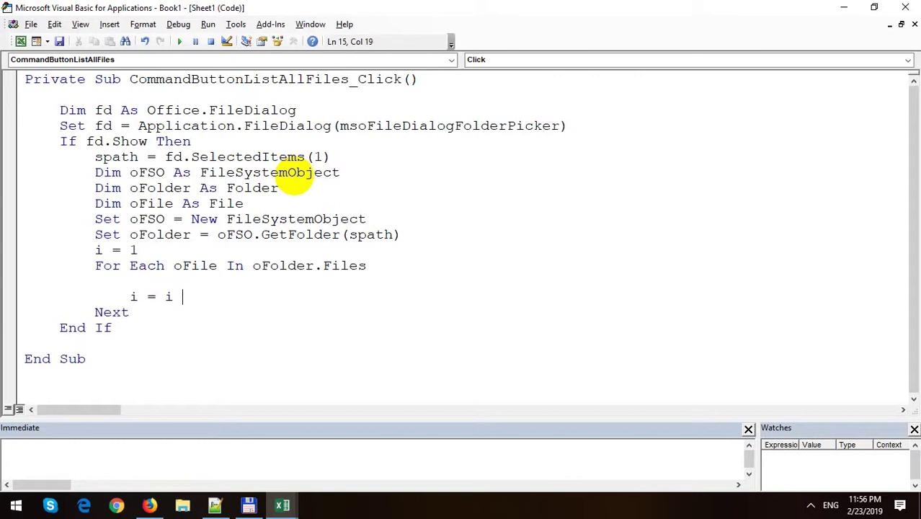
text( + 1)
key(Up)
Inside the loop, assign oFile.Name to ActiveSheet.Range("").Cells(i).
key(ctrl+space)
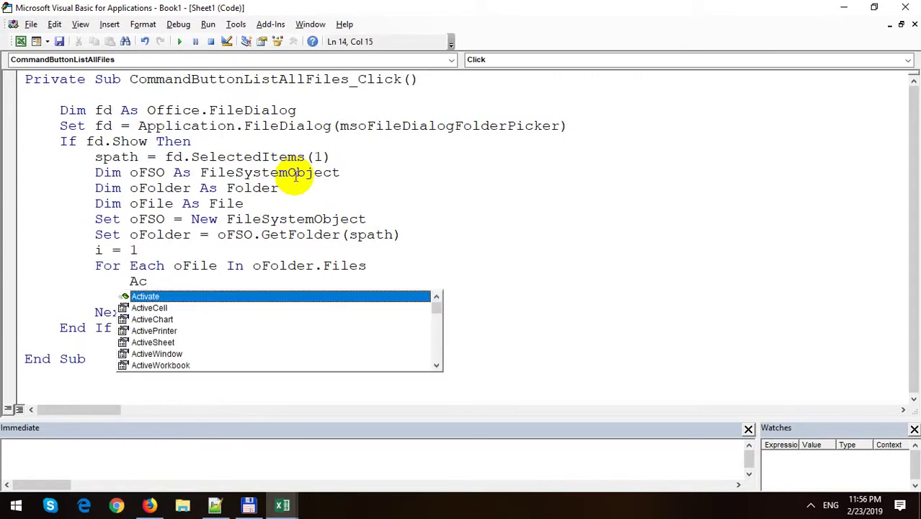
text(i)
key(Down)
key(Down)
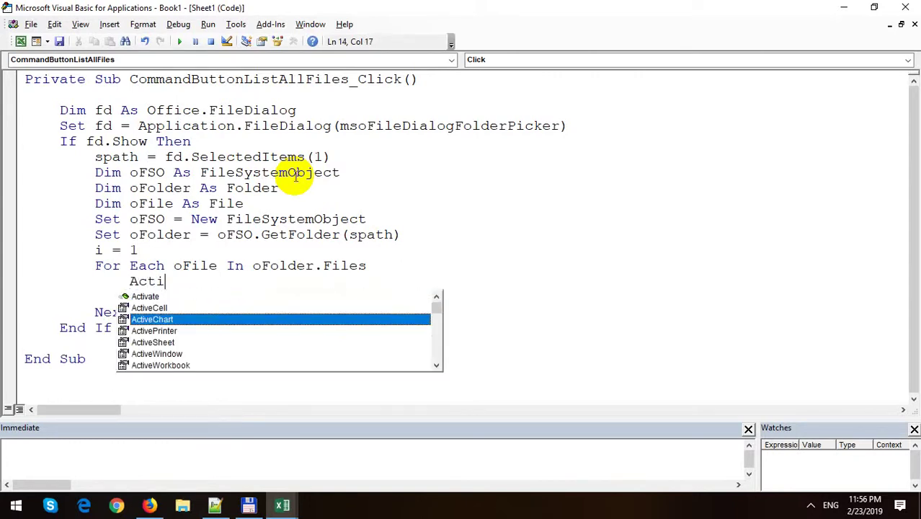
key(Down)
key(Down)
text(.Range)
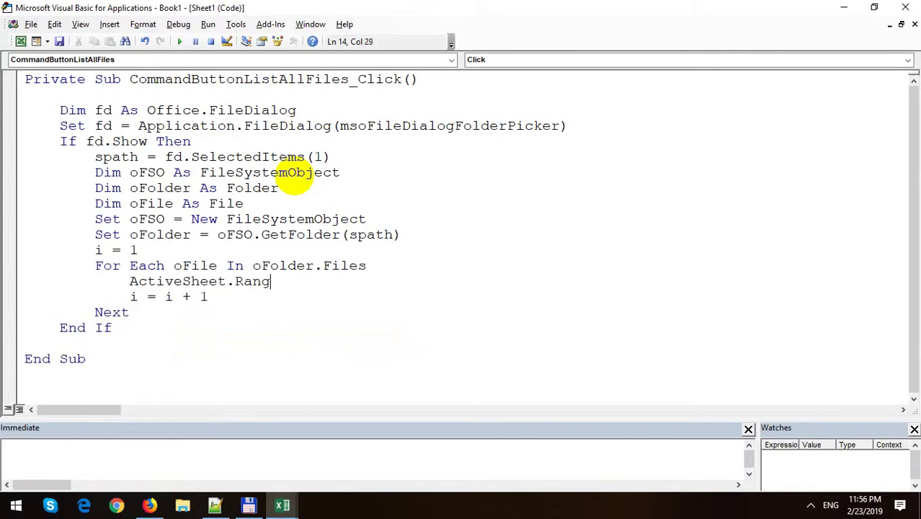
text((""))
key(Left)
text("")
text(ce)
text(lls())
key(Left)
text(i)
key(Right)
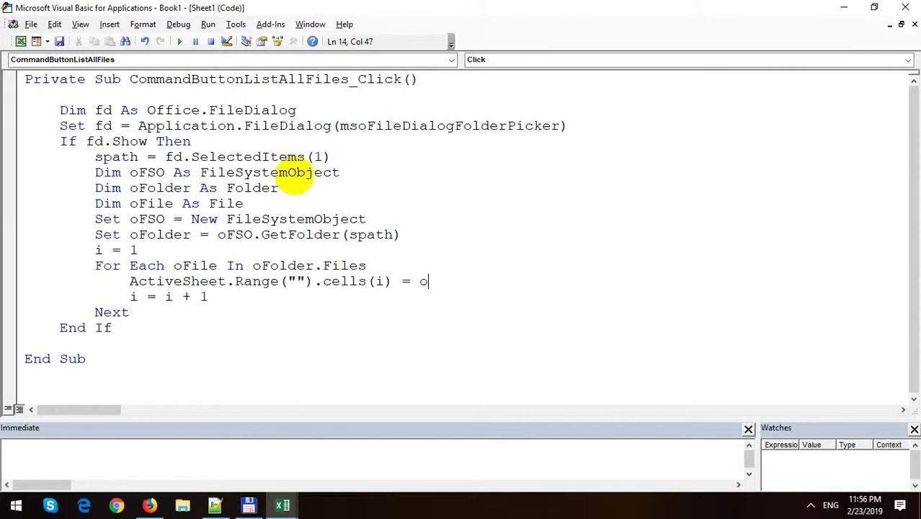
text(file.)
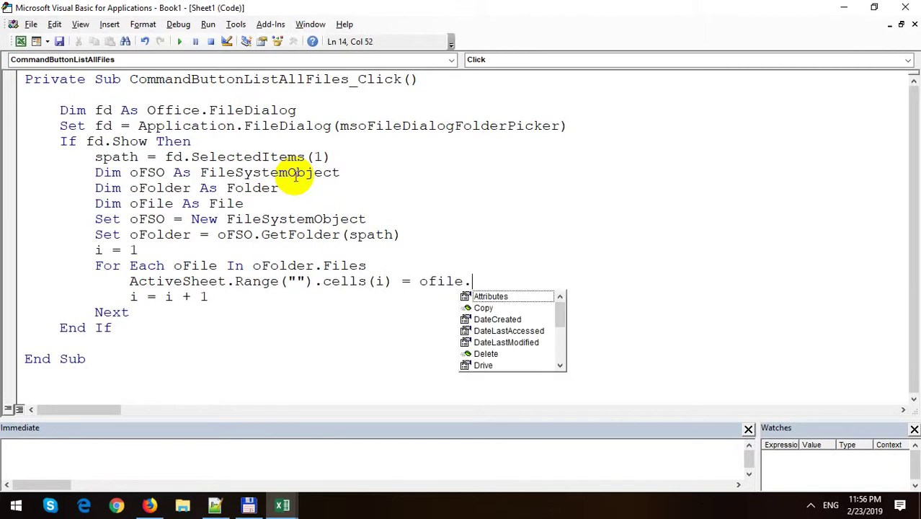
text(na)
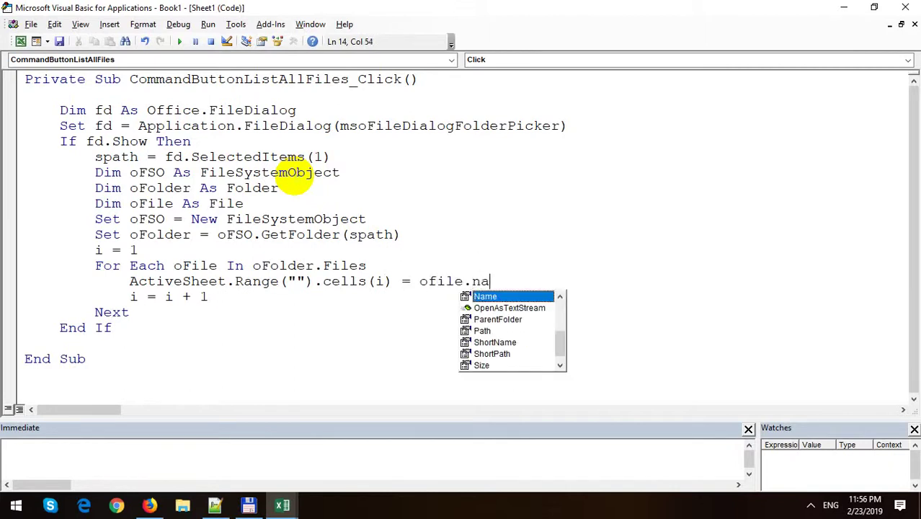
key(Tab)
key(Down)
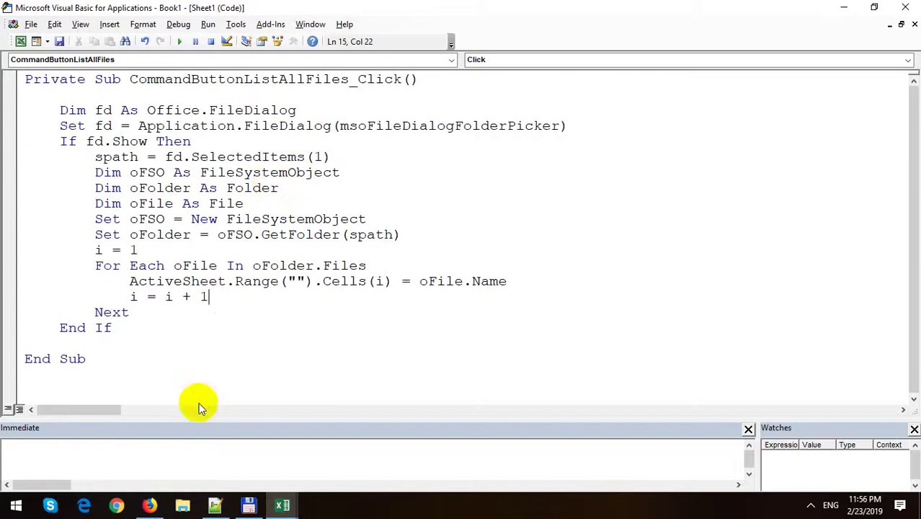
Copy the FileNamesRange name from cell C4's Name Box and paste it inside the loop's Range("").
mouse_move(282, 505)
click(259, 477)
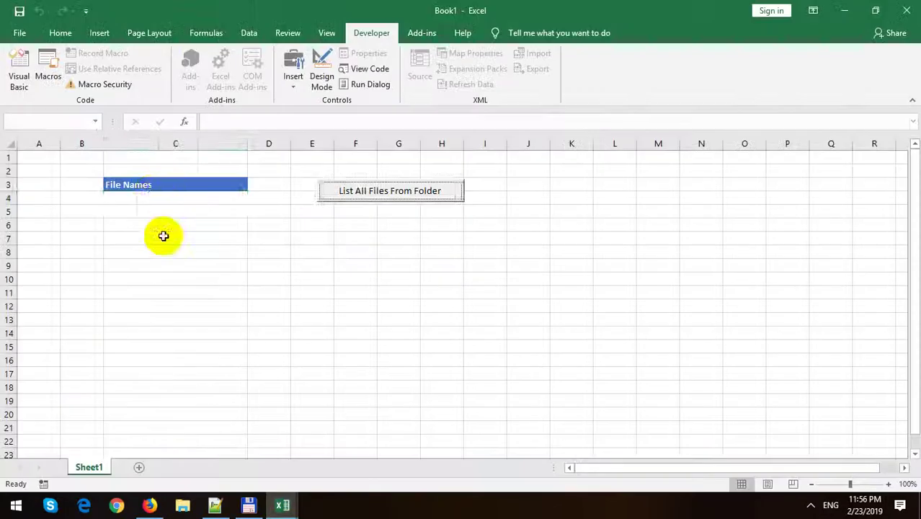
click(154, 196)
click(72, 121)
key(alt+F11)
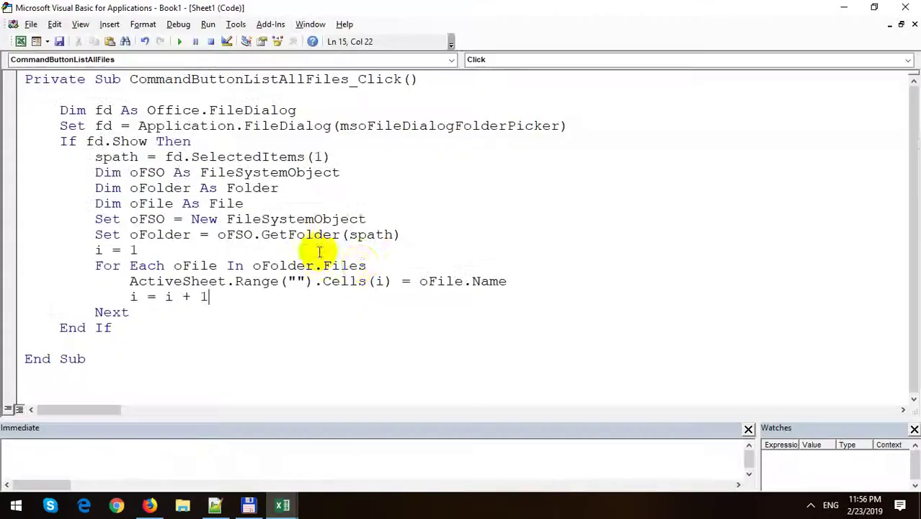
click(292, 281)
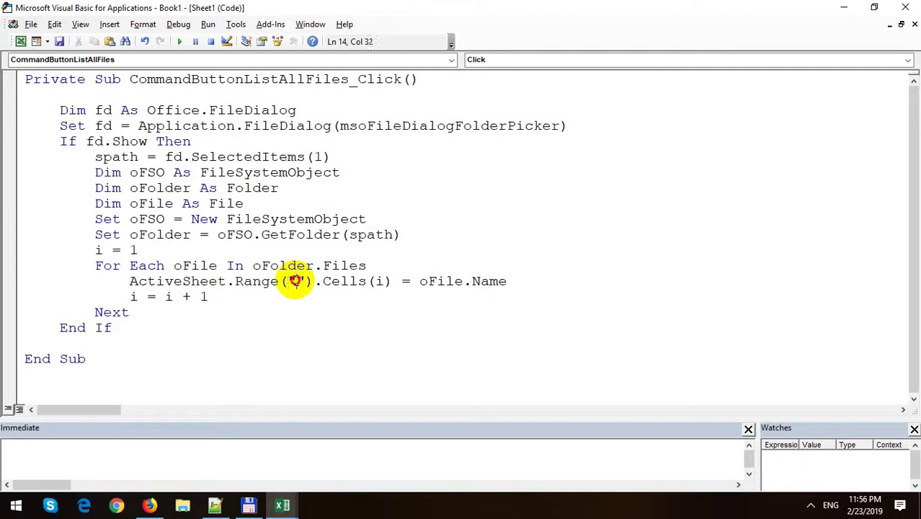
text(FileNamesRange)
click(467, 266)
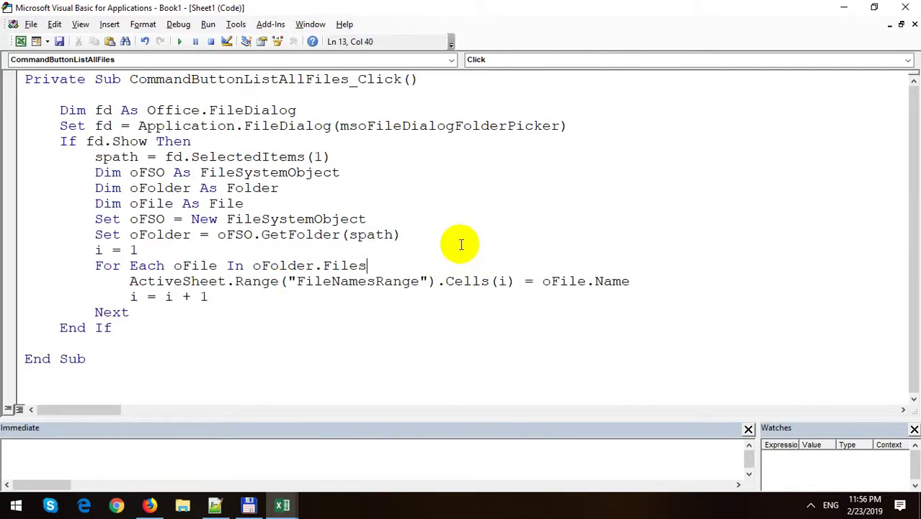
click(446, 203)
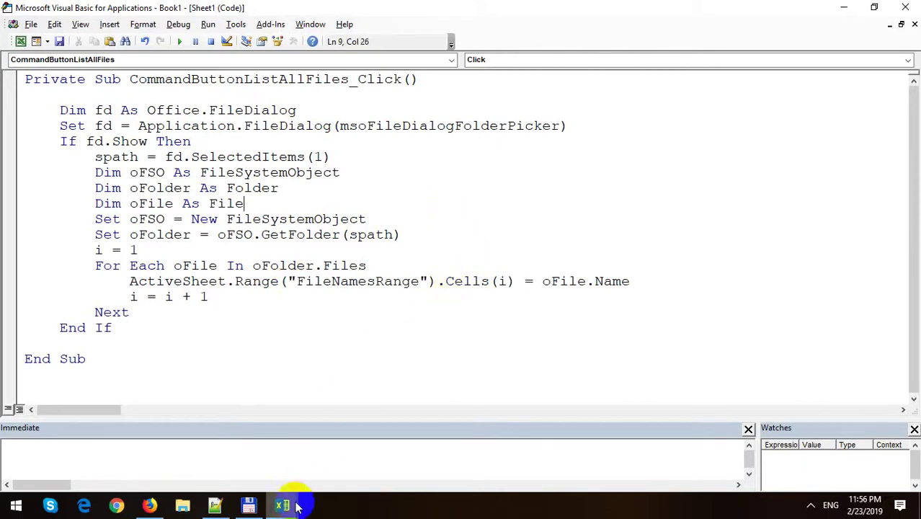
mouse_move(282, 505)
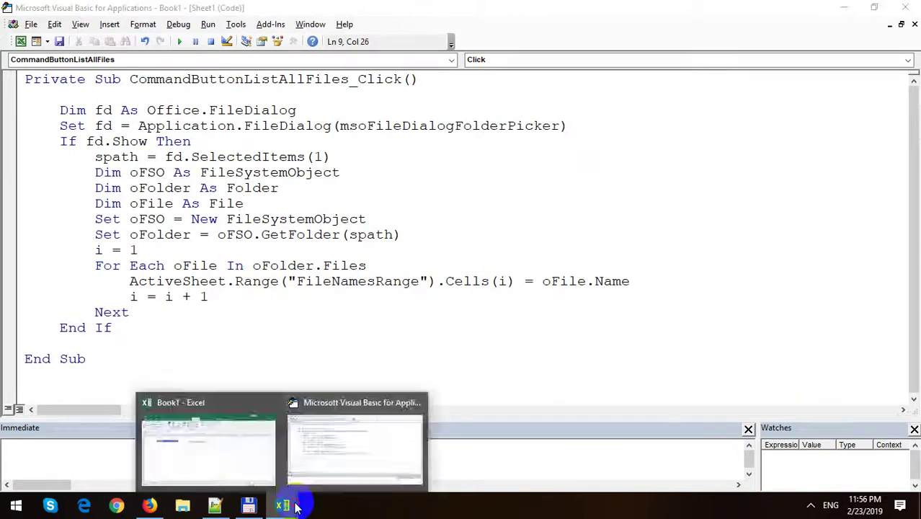
Run List All Files From Folder on the 'a' folder, then on the 'html' folder.
click(268, 469)
click(384, 198)
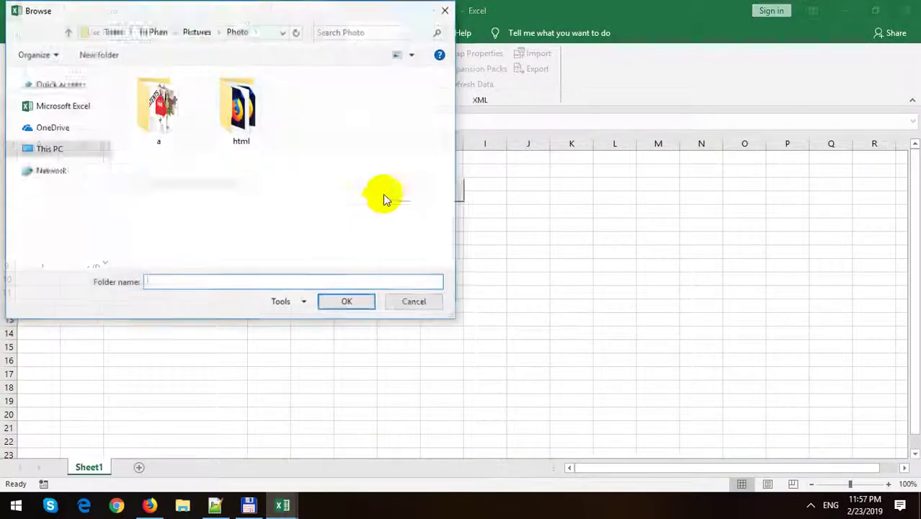
double_click(160, 108)
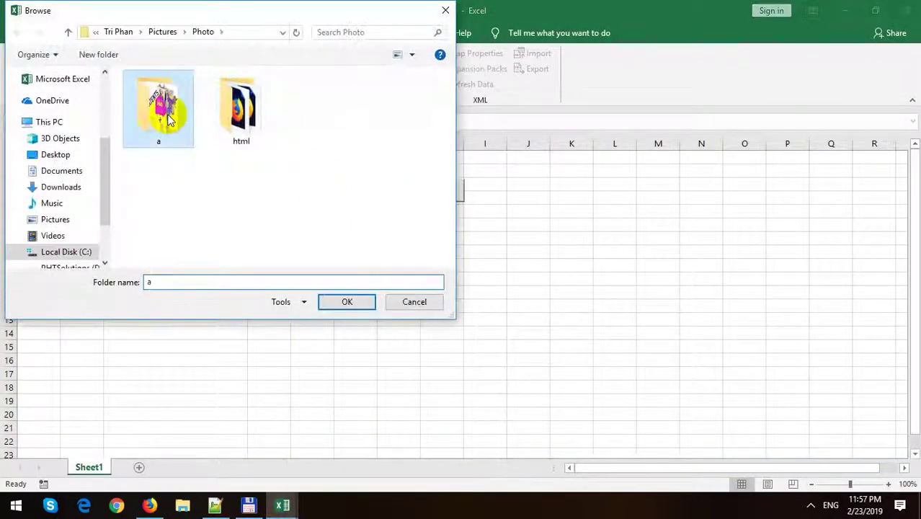
click(347, 301)
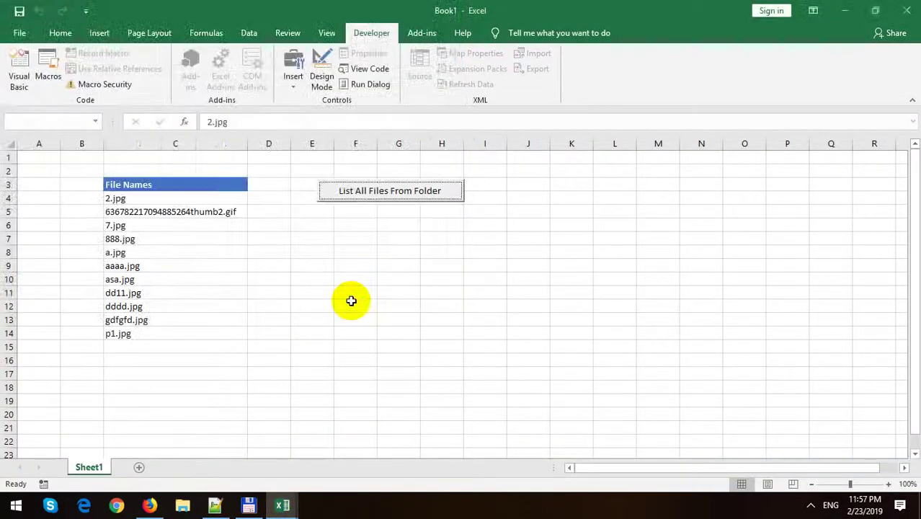
click(361, 192)
double_click(254, 109)
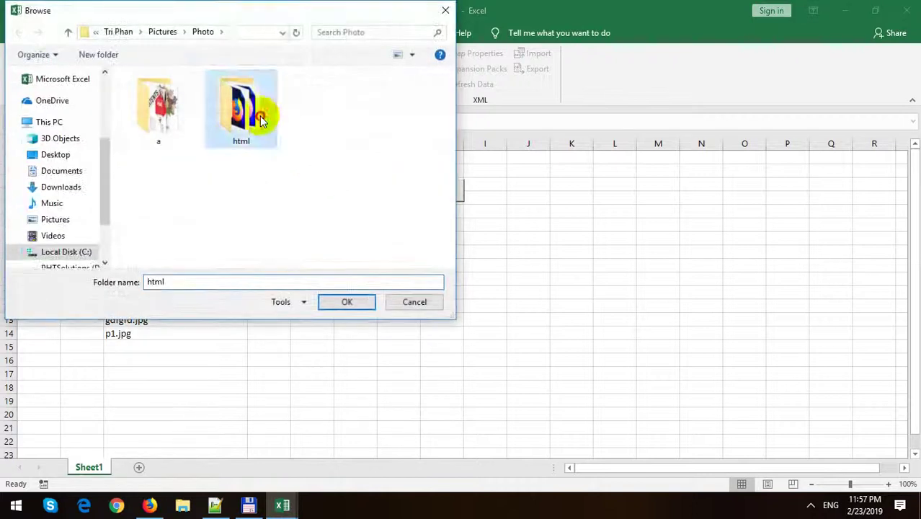
click(345, 302)
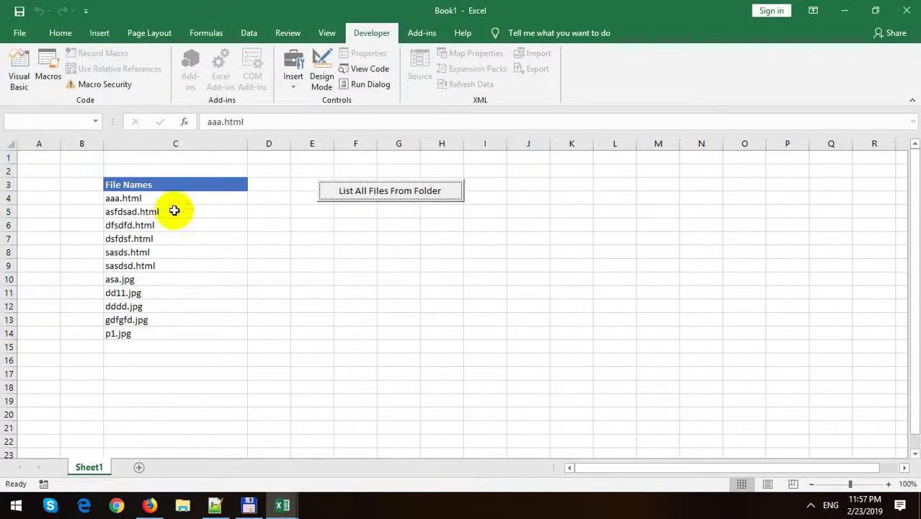
Clear C4:C14 and list the 'html' folder's files again.
drag(174, 200, 189, 336)
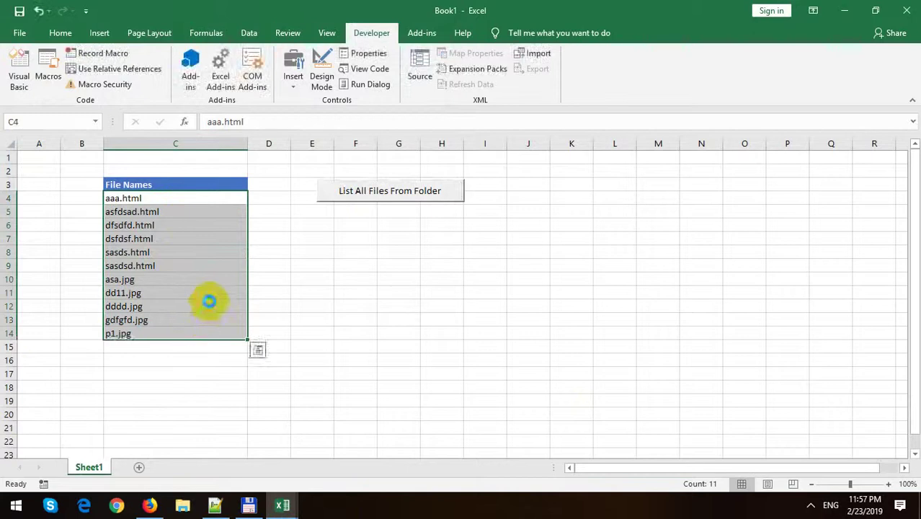
key(Delete)
click(349, 203)
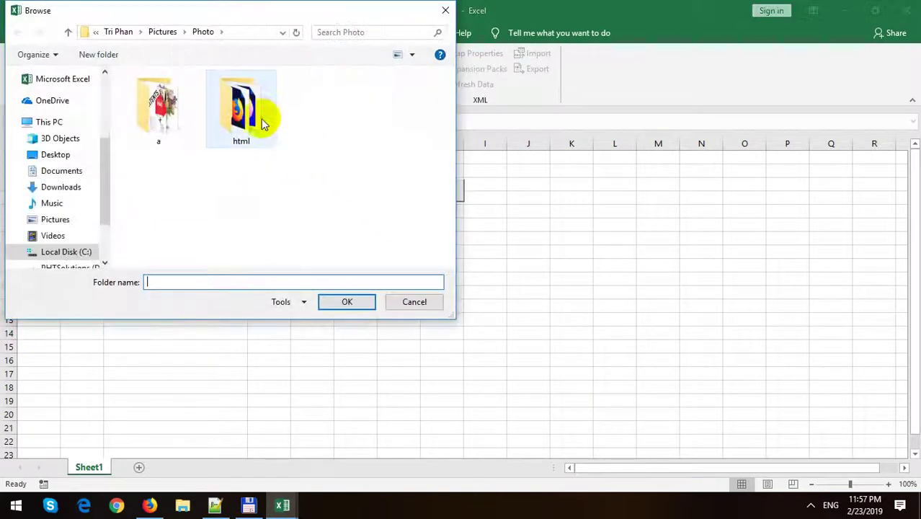
double_click(263, 117)
click(350, 299)
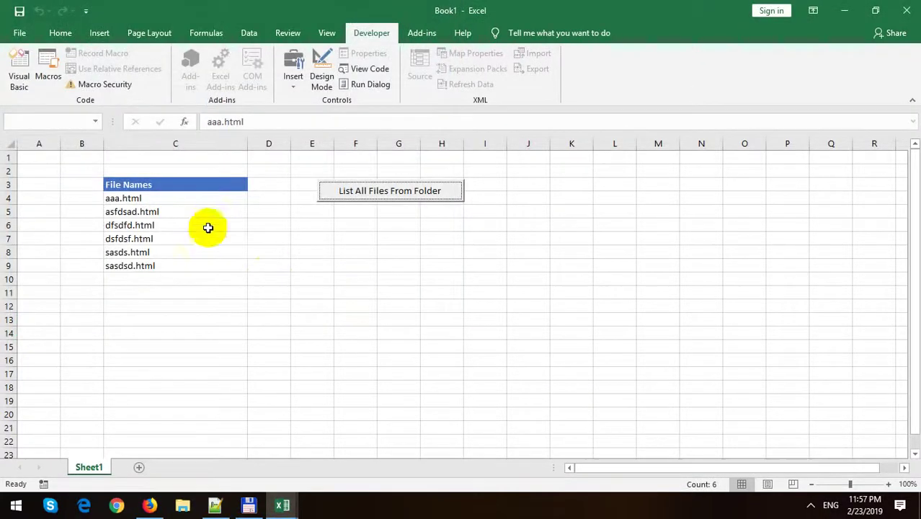
Clear C4:C9, list the 'a' folder's files under File Names, then return to Firefox.
drag(165, 200, 179, 261)
key(Delete)
click(328, 189)
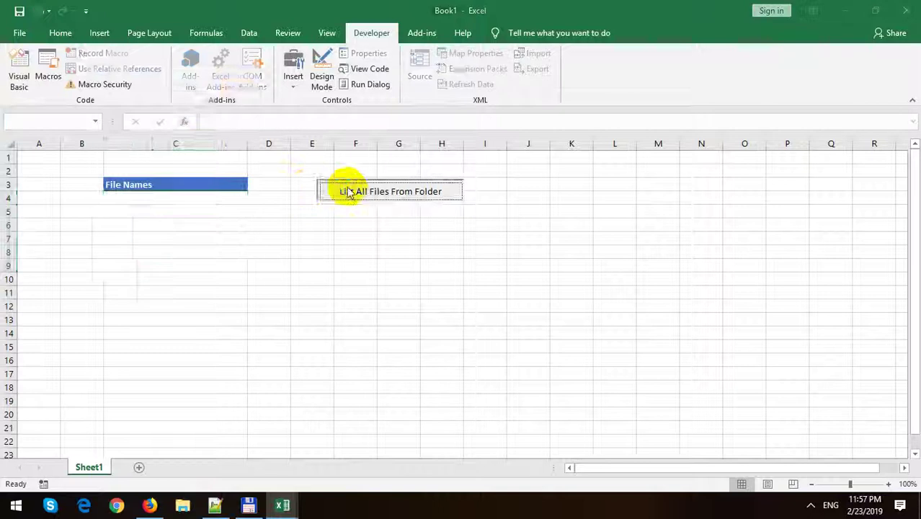
double_click(153, 102)
click(340, 304)
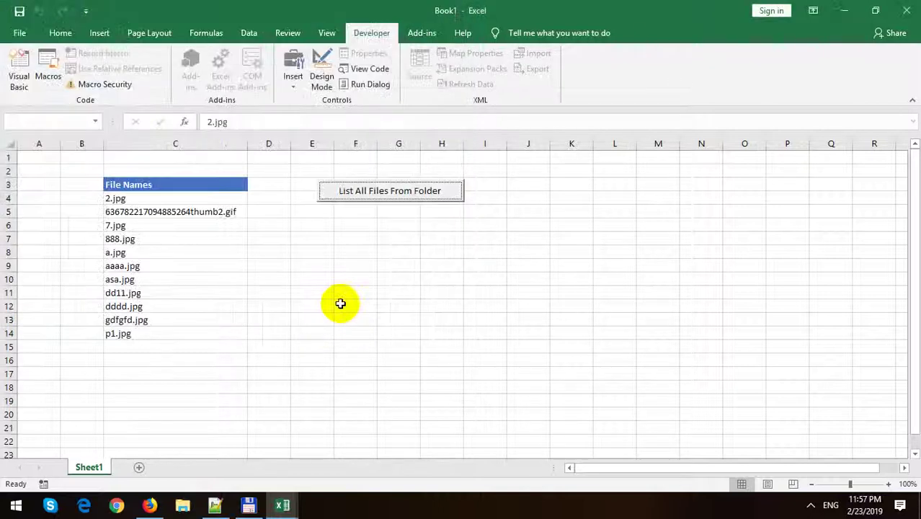
click(345, 277)
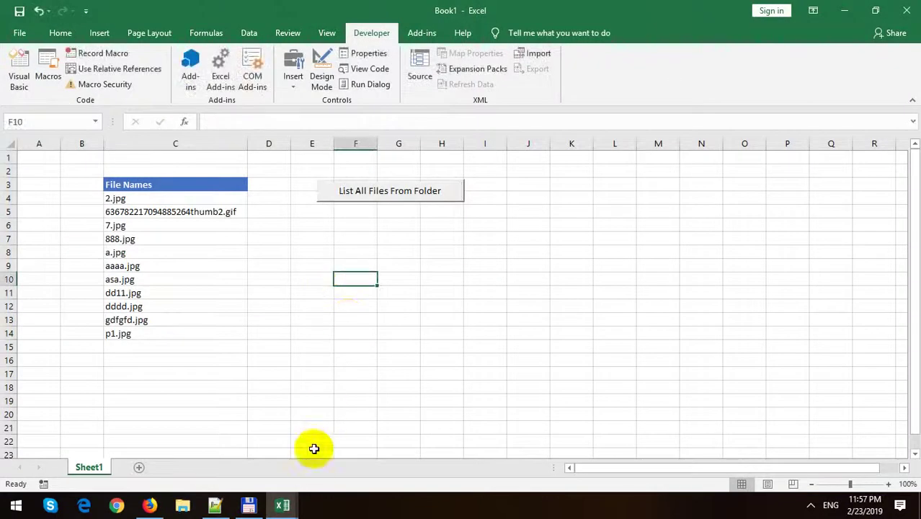
click(149, 505)
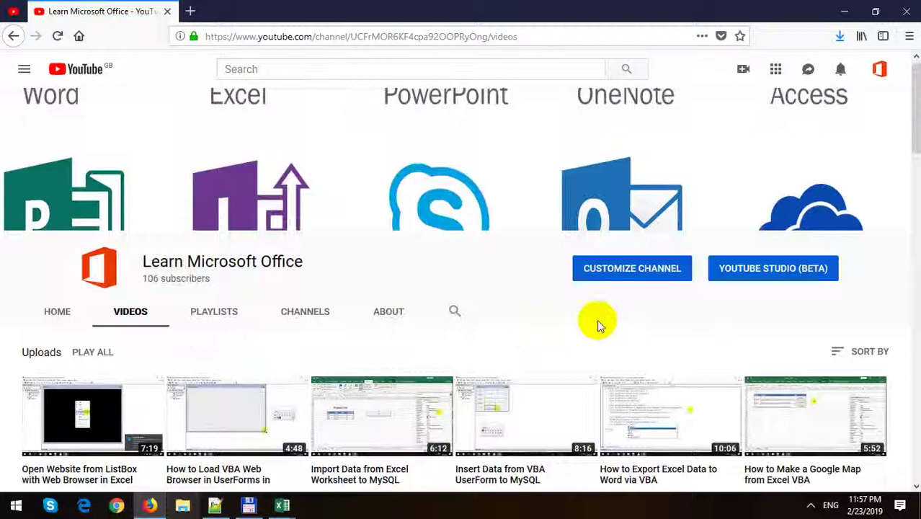
Scroll the Videos tab down to the oldest upload, Import Data to Excel 2019 from SQL Server Table.
scroll(634, 307, down, 3)
scroll(670, 292, down, 2)
scroll(670, 292, down, 3)
scroll(670, 292, down, 2)
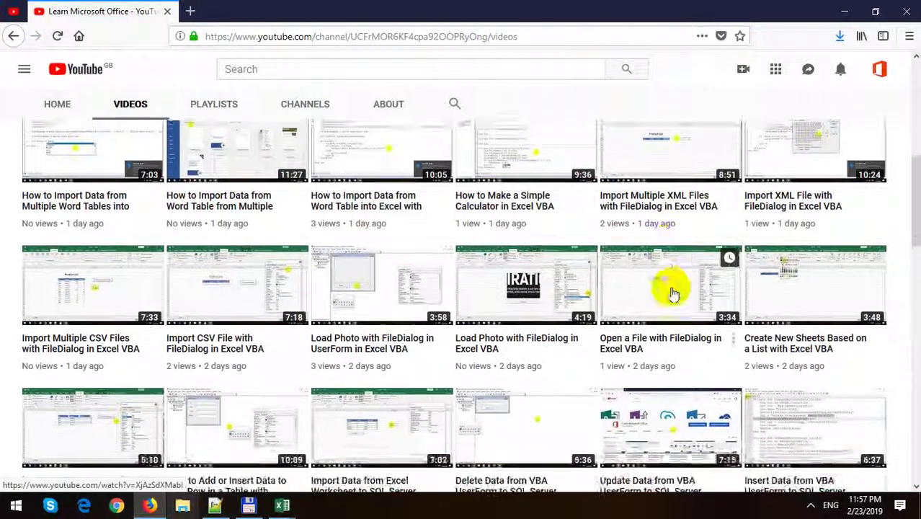
scroll(670, 292, down, 2)
scroll(670, 291, down, 1)
scroll(670, 292, down, 2)
scroll(671, 294, down, 2)
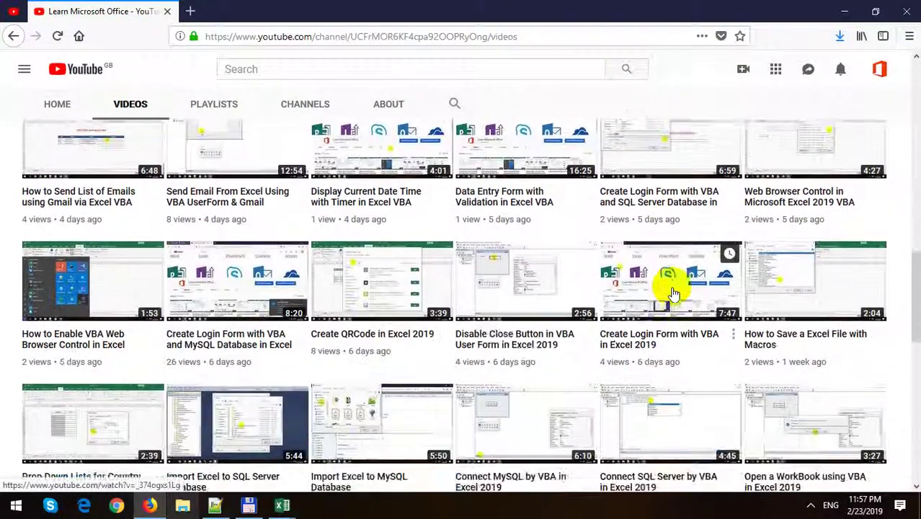
scroll(674, 296, down, 1)
scroll(674, 296, down, 2)
scroll(674, 296, down, 2)
scroll(673, 295, down, 2)
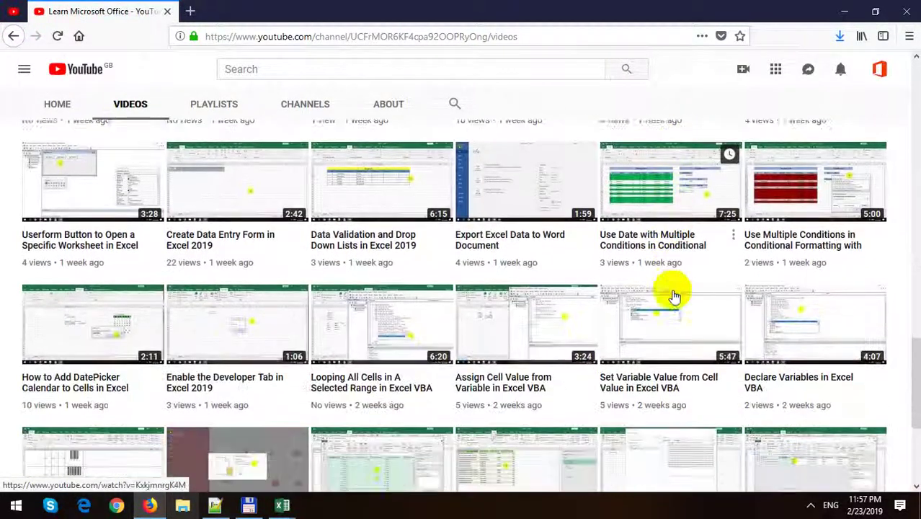
scroll(674, 295, down, 3)
scroll(672, 296, down, 2)
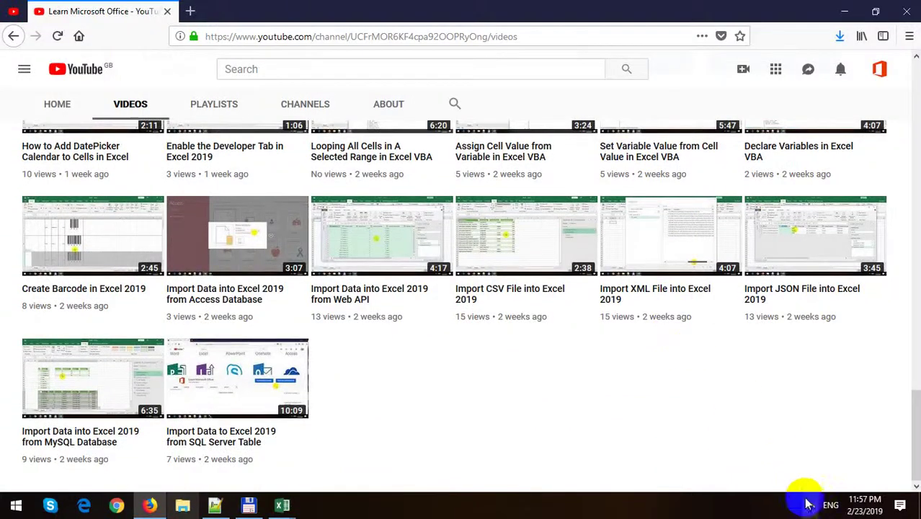